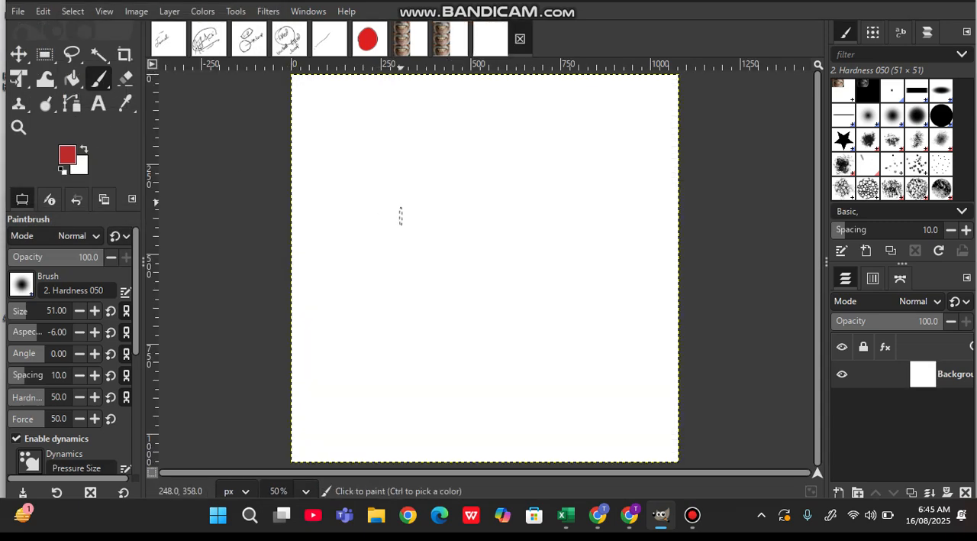
- Copy the Adobe Stock photo of a man's teeth from the Chrome image results and paste it into the blank GIMP canvas
{"action": "left_click", "coordinate": [630, 515]}
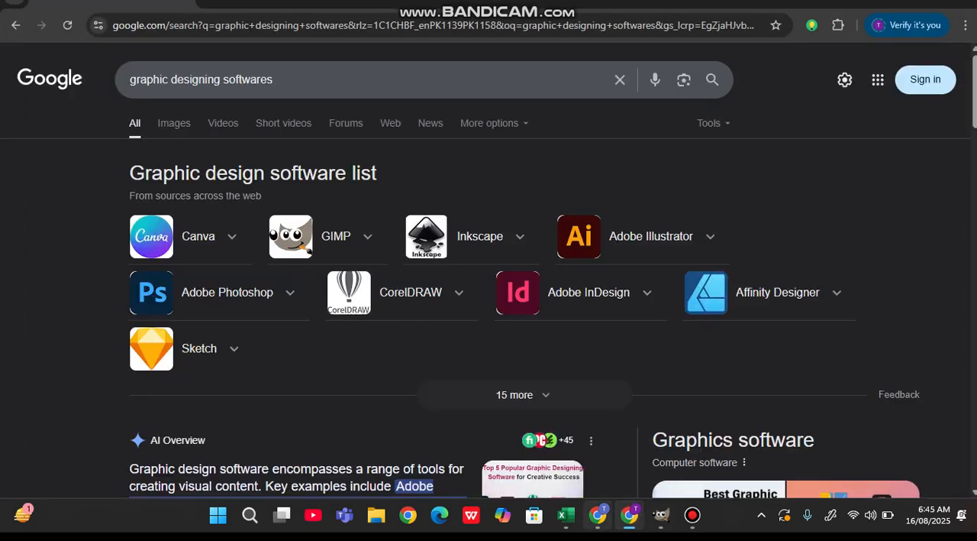
{"action": "left_click", "coordinate": [597, 514]}
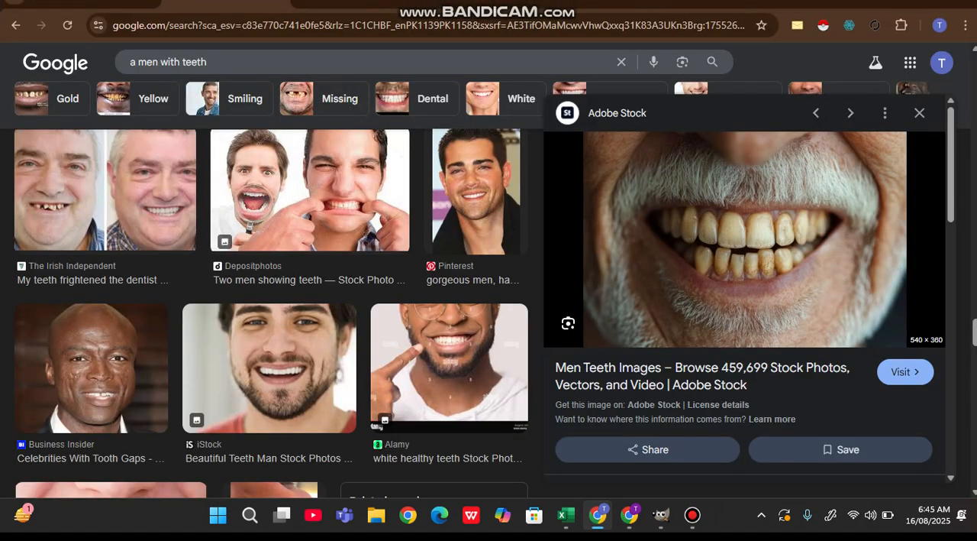
{"action": "right_click", "coordinate": [616, 166]}
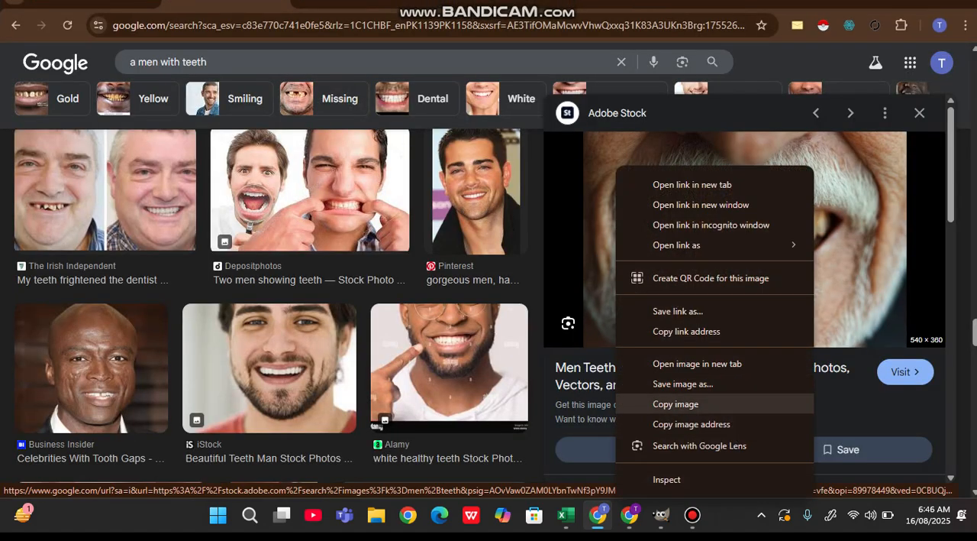
{"action": "left_click", "coordinate": [676, 403]}
{"action": "left_click", "coordinate": [661, 514]}
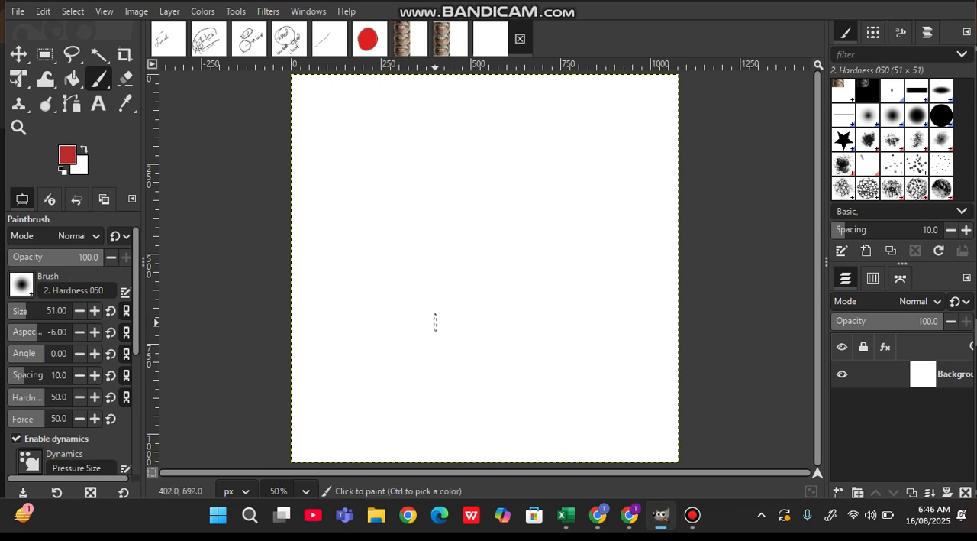
{"action": "key", "text": "ctrl+v"}
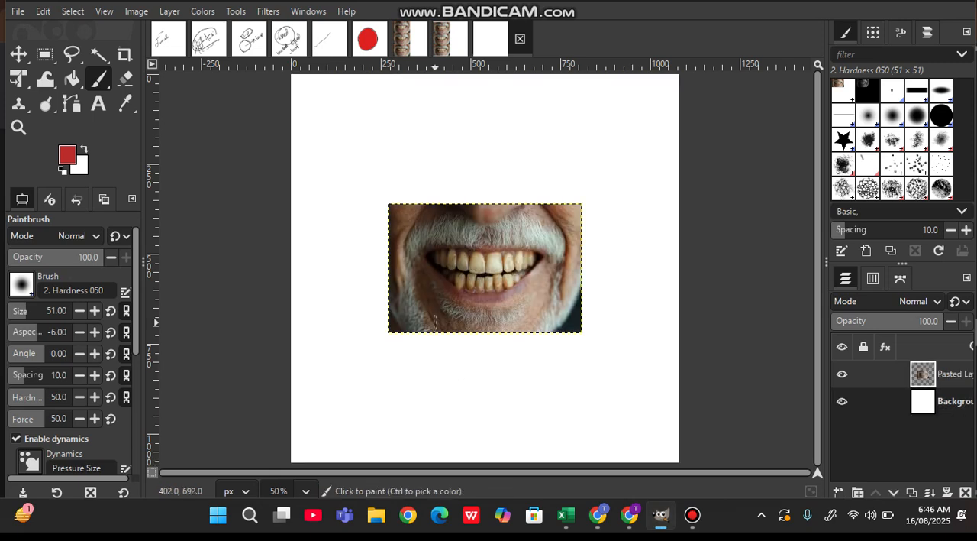
{"action": "left_click_drag", "start_coordinate": [457, 296], "coordinate": [422, 209]}
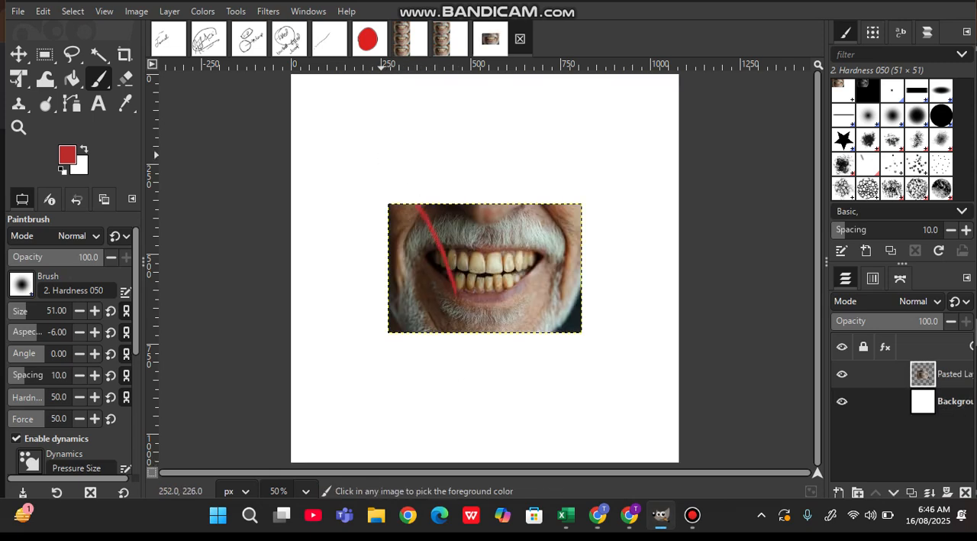
{"action": "key", "text": "ctrl+z"}
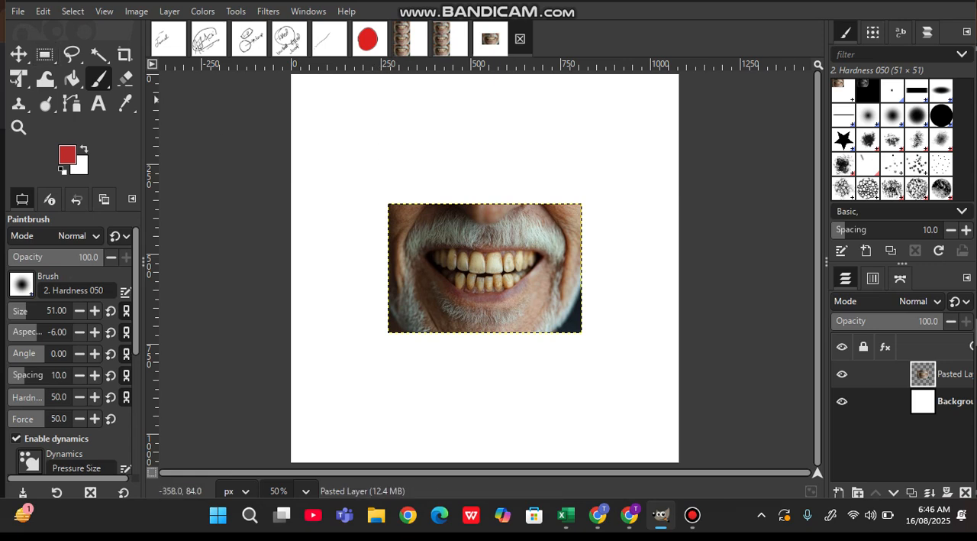
- Move the pasted teeth photo to the canvas's upper-left corner and copy its layer
{"action": "left_click", "coordinate": [19, 54]}
{"action": "left_click_drag", "start_coordinate": [472, 281], "coordinate": [366, 144]}
{"action": "key", "text": "ctrl+c"}
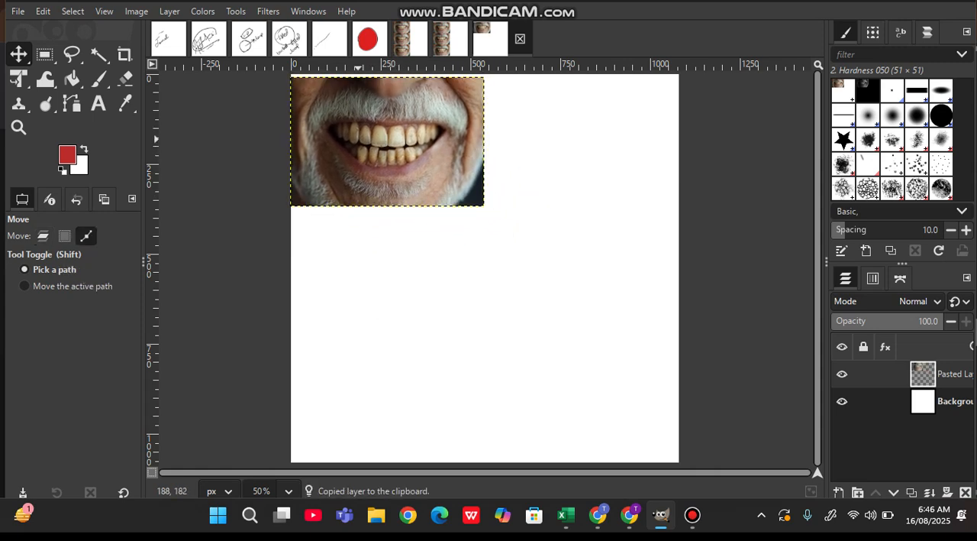
{"action": "mouse_move", "coordinate": [374, 180]}
{"action": "left_mouse_down"}
{"action": "mouse_move", "coordinate": [374, 289]}
{"action": "mouse_move", "coordinate": [369, 175]}
{"action": "left_mouse_up"}
{"action": "left_click_drag", "start_coordinate": [381, 135], "coordinate": [378, 131]}
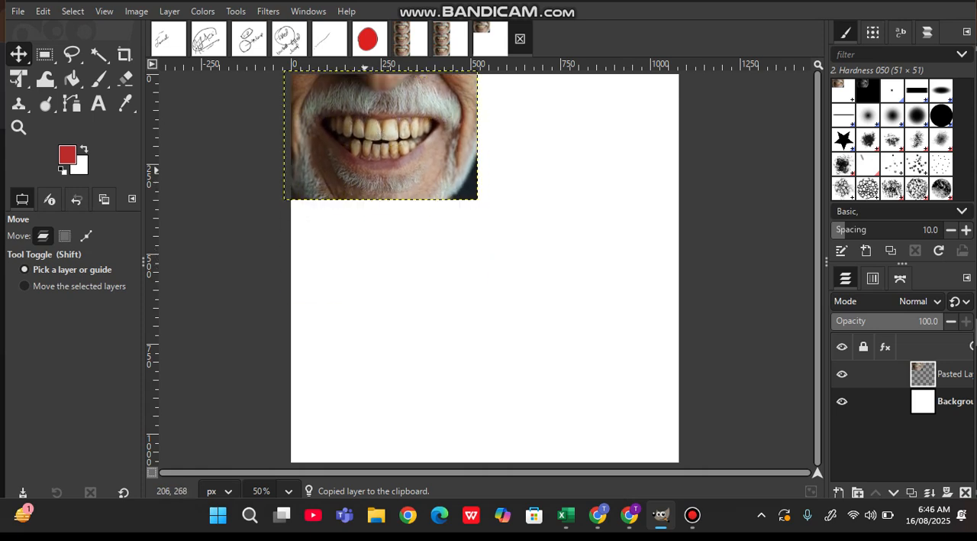
- Paste two more copies of the teeth photo and stack them below the first one along the canvas's left edge
{"action": "key", "text": "ctrl+v"}
{"action": "left_click_drag", "start_coordinate": [372, 176], "coordinate": [372, 310]}
{"action": "key", "text": "ctrl+v"}
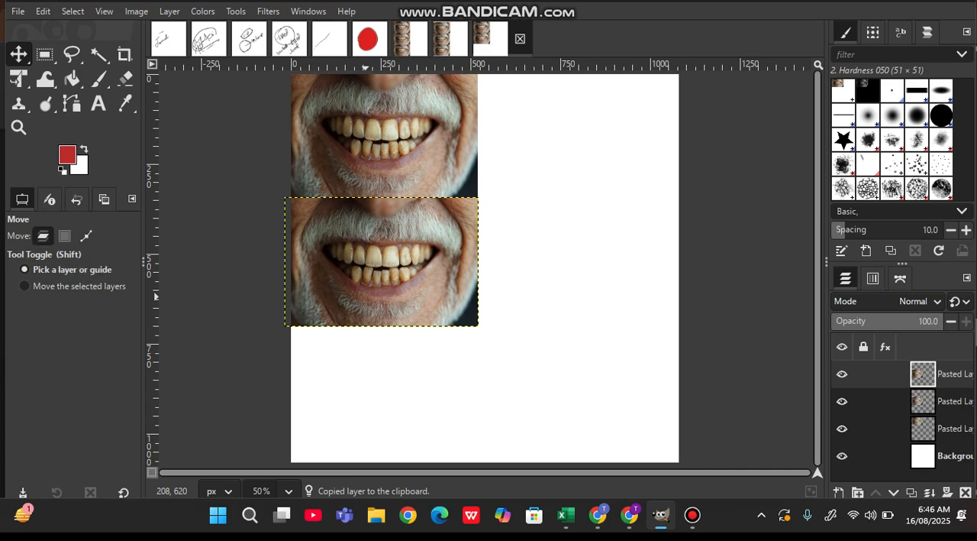
{"action": "left_click_drag", "start_coordinate": [379, 259], "coordinate": [379, 393]}
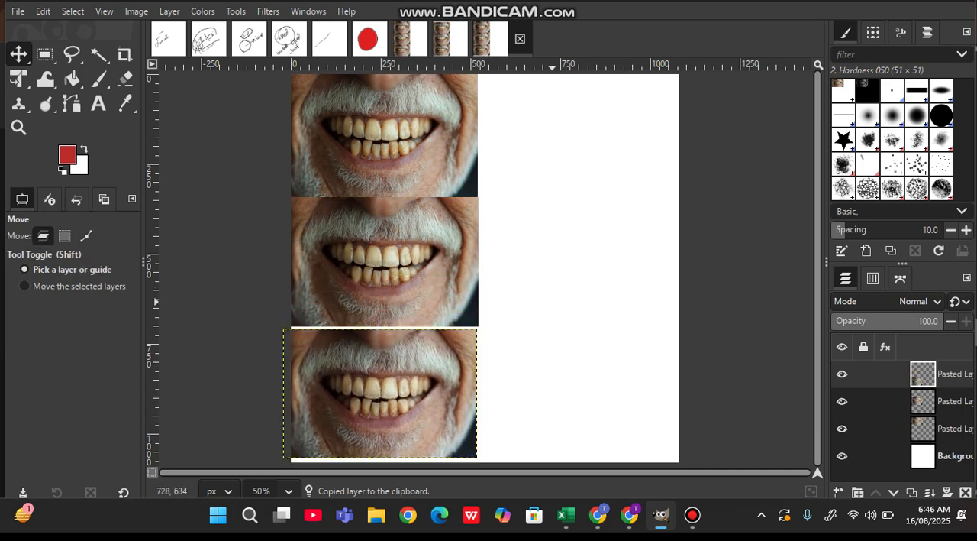
{"action": "scroll", "coordinate": [552, 302], "scroll_direction": "up", "scroll_amount": 2}
{"action": "scroll", "coordinate": [552, 302], "scroll_direction": "down", "scroll_amount": 2}
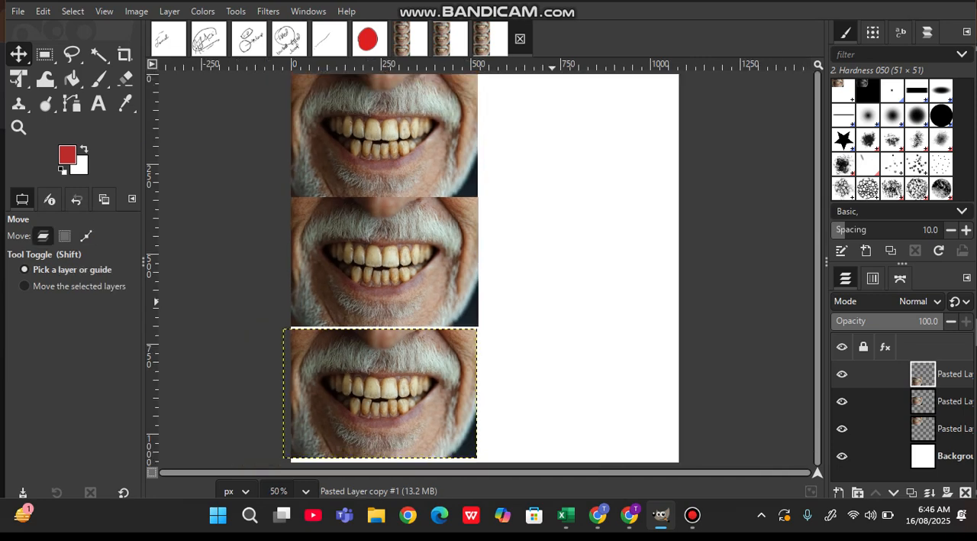
- Make the Background layer active and ready the Paintbrush tool
{"action": "key", "text": "p"}
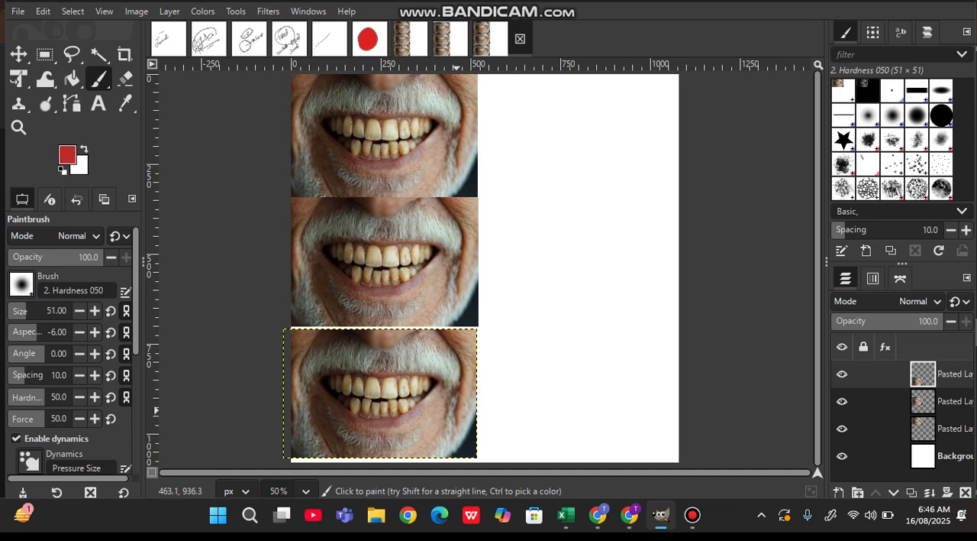
{"action": "left_click_drag", "start_coordinate": [388, 438], "coordinate": [447, 411]}
{"action": "key", "text": "ctrl+z"}
{"action": "key", "text": "End"}
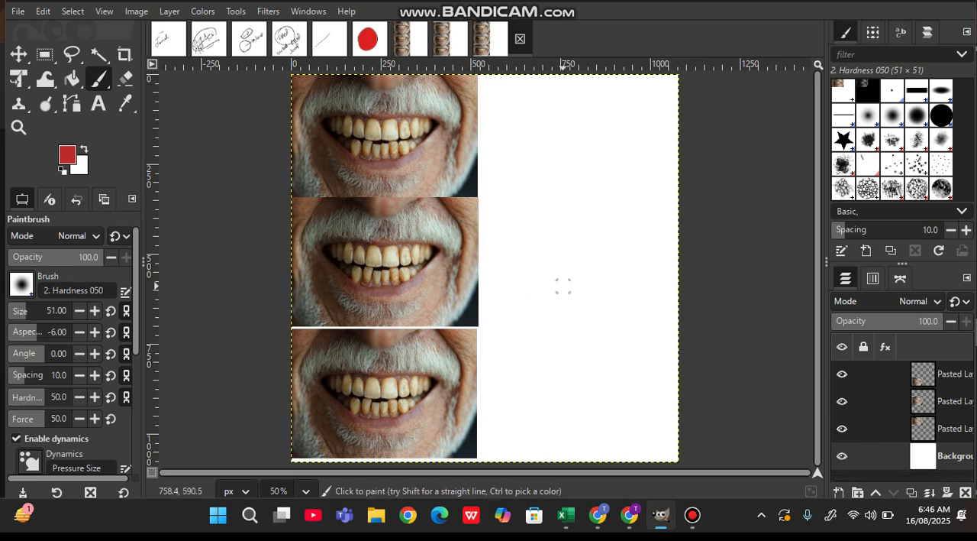
{"action": "left_click", "coordinate": [18, 53]}
{"action": "left_click", "coordinate": [99, 78]}
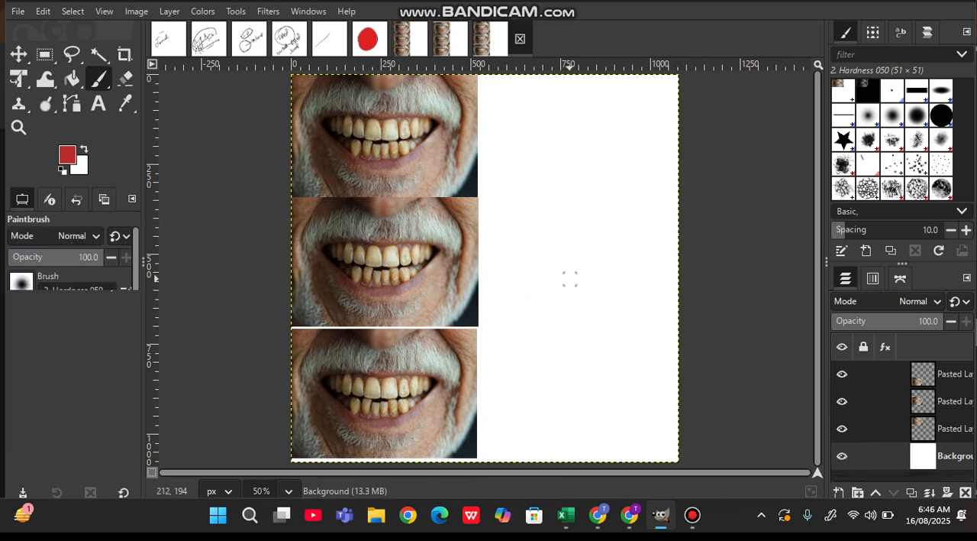
{"action": "left_click", "coordinate": [18, 54]}
{"action": "left_click", "coordinate": [99, 79]}
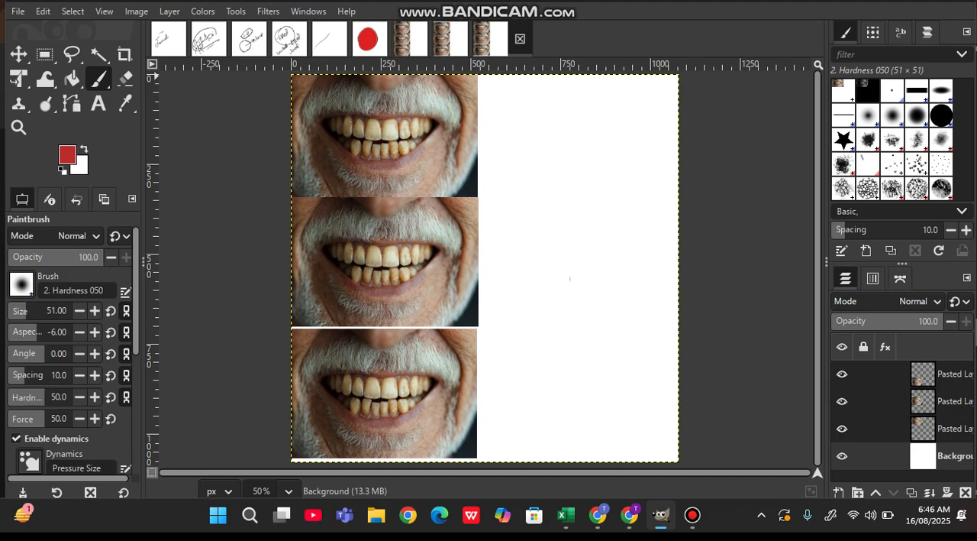
- Set the foreground colour to black and the paintbrush size to 121
{"action": "left_click", "coordinate": [67, 155]}
{"action": "left_click_drag", "start_coordinate": [144, 179], "coordinate": [179, 248]}
{"action": "left_click", "coordinate": [317, 319]}
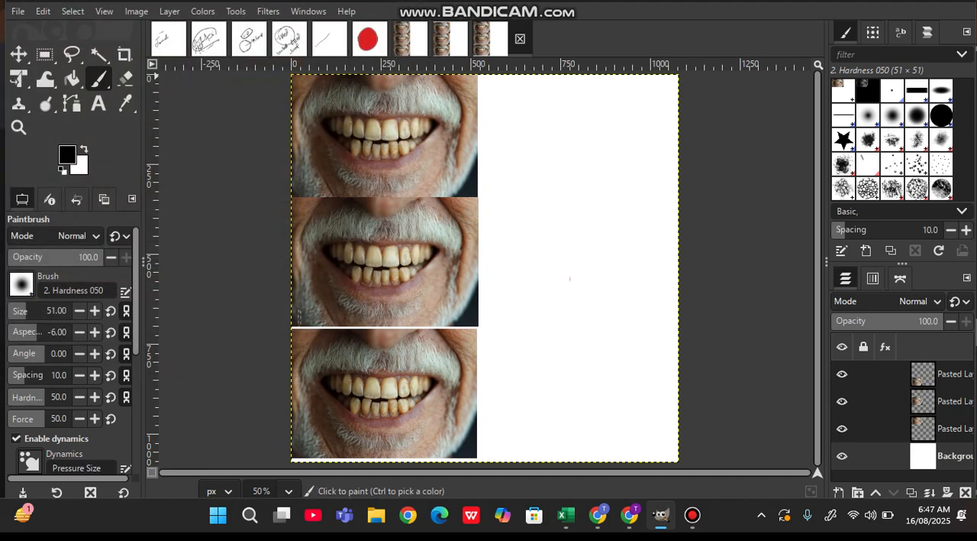
{"action": "left_click", "coordinate": [40, 311]}
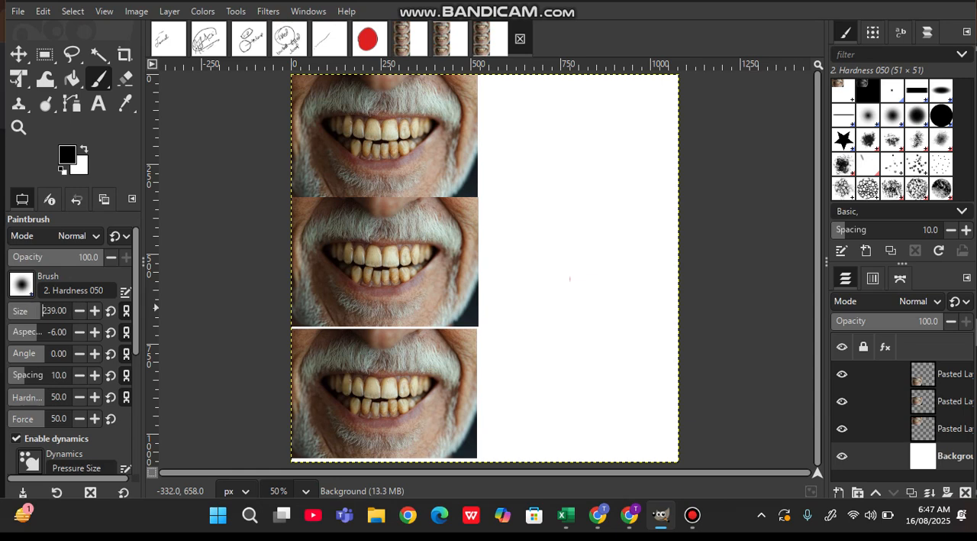
{"action": "left_click_drag", "start_coordinate": [557, 349], "coordinate": [585, 343]}
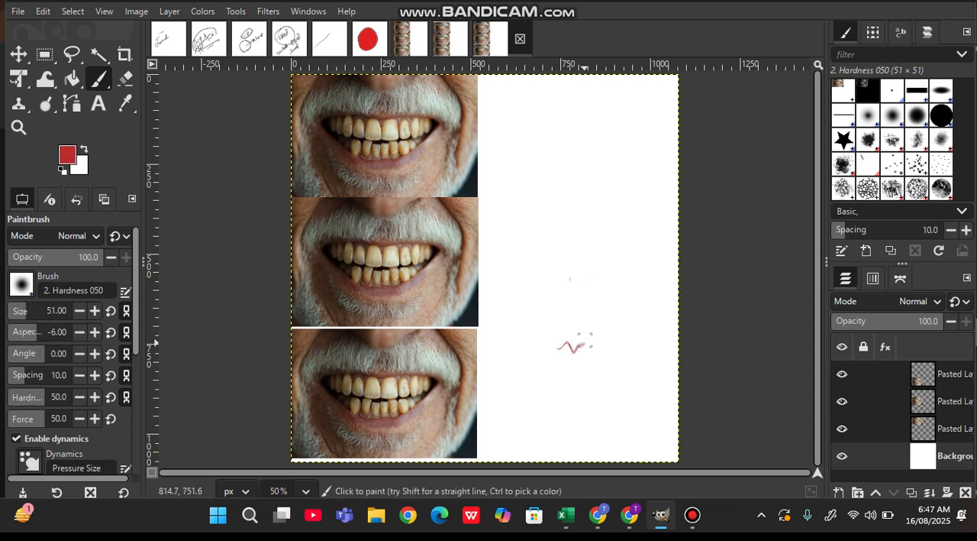
{"action": "key", "text": "ctrl+z"}
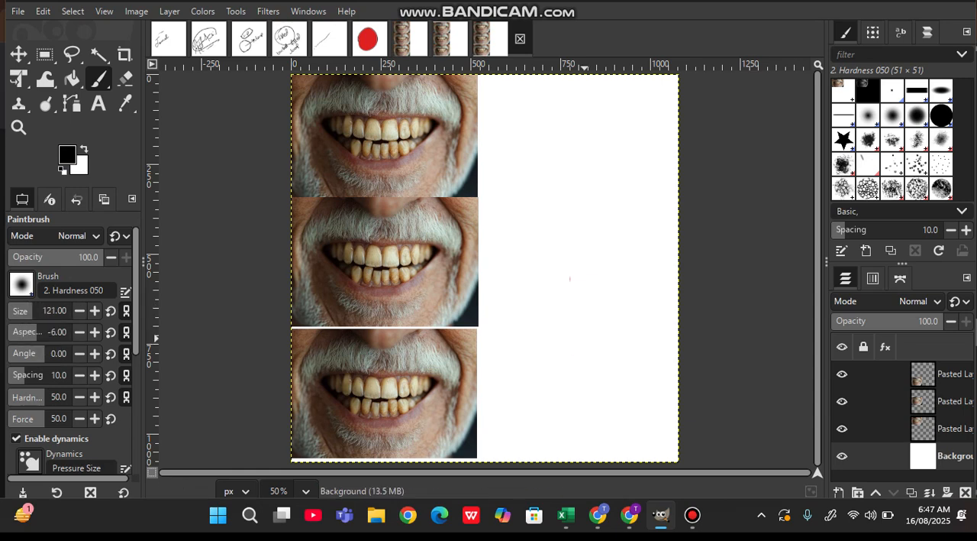
- Handwrite a few red letters with the Paintbrush on the white area beside the top teeth photo
{"action": "scroll", "coordinate": [569, 284], "scroll_direction": "up", "scroll_amount": 3, "text": "ctrl"}
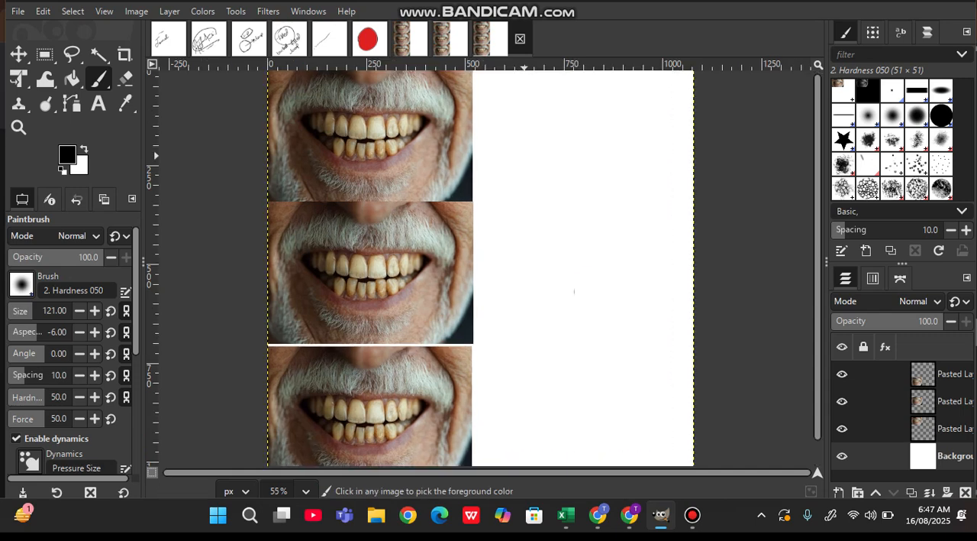
{"action": "scroll", "coordinate": [524, 155], "scroll_direction": "up", "scroll_amount": 4, "text": "ctrl"}
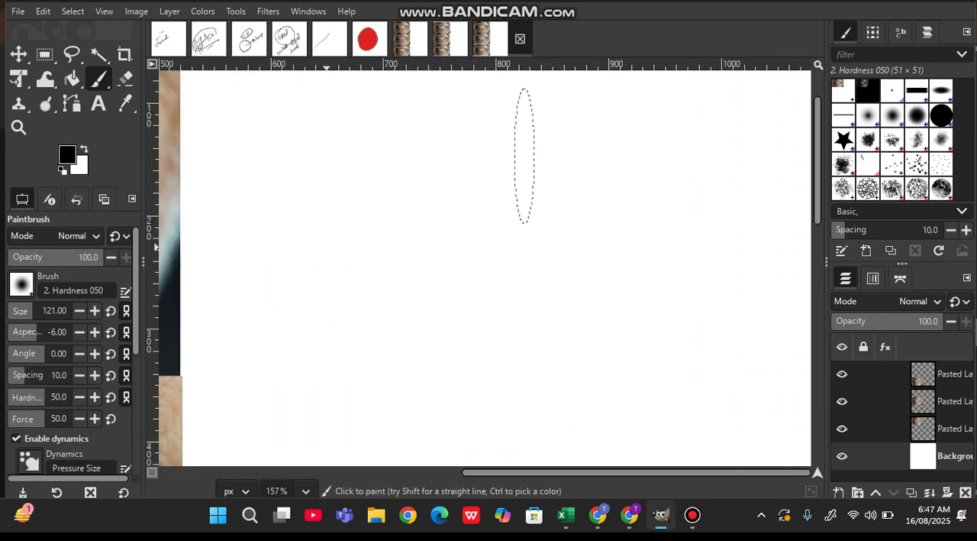
{"action": "left_click_drag", "start_coordinate": [233, 209], "coordinate": [227, 213]}
{"action": "key", "text": "ctrl+z"}
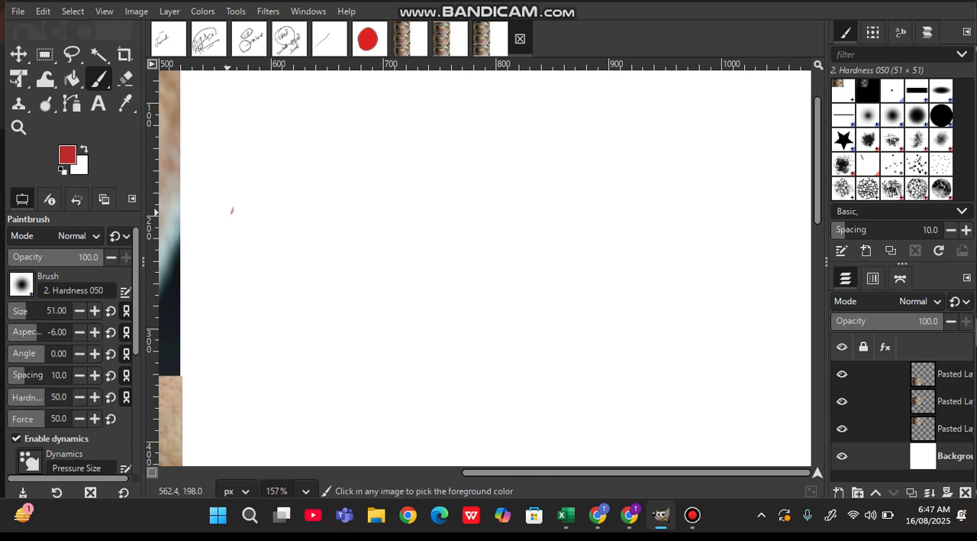
{"action": "mouse_move", "coordinate": [235, 170]}
{"action": "left_mouse_down"}
{"action": "mouse_move", "coordinate": [240, 195]}
{"action": "mouse_move", "coordinate": [244, 184]}
{"action": "mouse_move", "coordinate": [289, 174]}
{"action": "mouse_move", "coordinate": [327, 136]}
{"action": "left_mouse_up"}
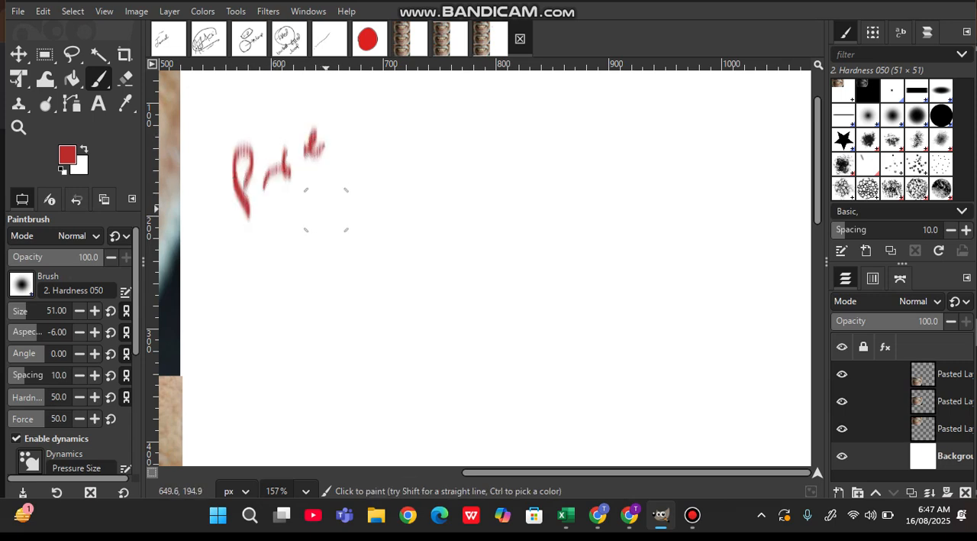
{"action": "key", "text": "d"}
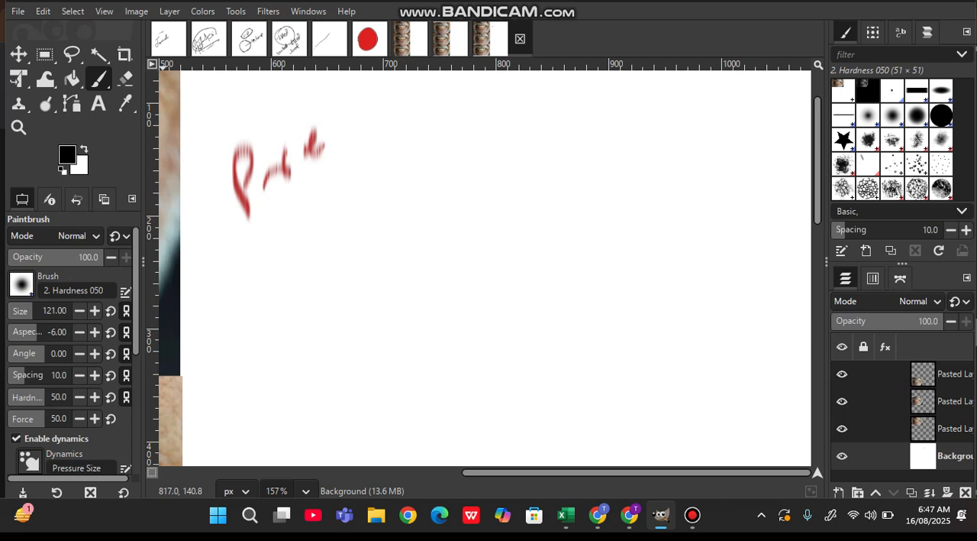
- Try a curved brush stroke and a thick wavy red Ink stroke below the handwritten letters
{"action": "left_click", "coordinate": [98, 78]}
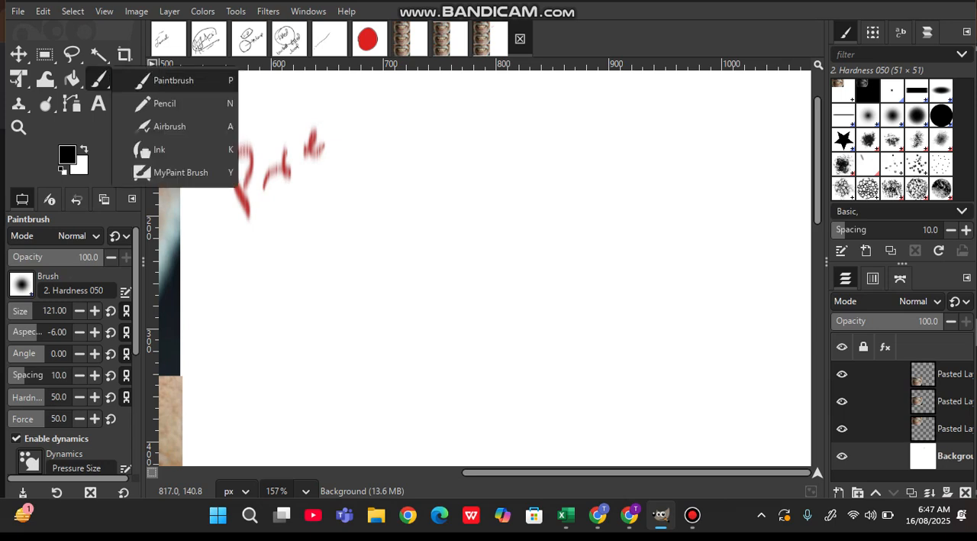
{"action": "left_click", "coordinate": [165, 103]}
{"action": "mouse_move", "coordinate": [435, 279]}
{"action": "left_mouse_down"}
{"action": "mouse_move", "coordinate": [440, 290]}
{"action": "mouse_move", "coordinate": [502, 274]}
{"action": "left_mouse_up"}
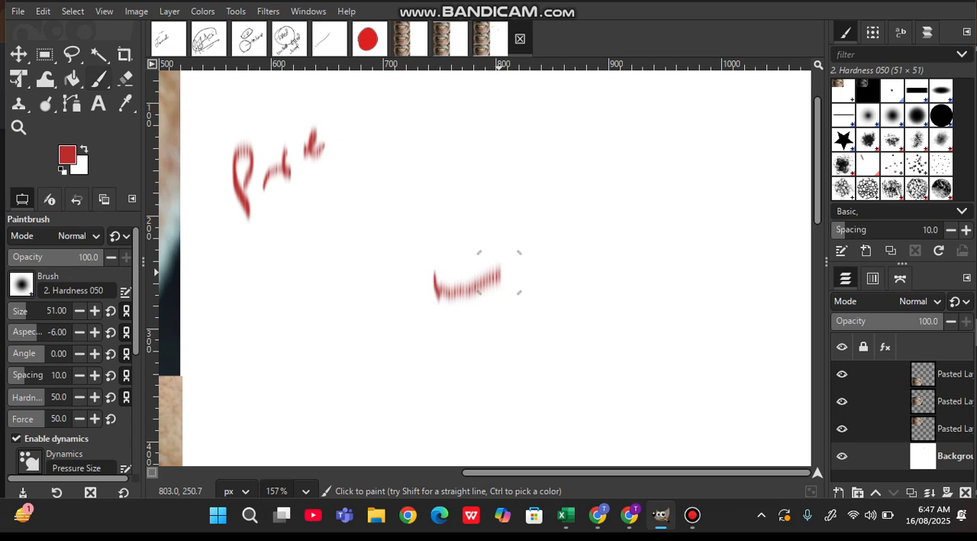
{"action": "left_click", "coordinate": [99, 78]}
{"action": "left_click", "coordinate": [159, 149]}
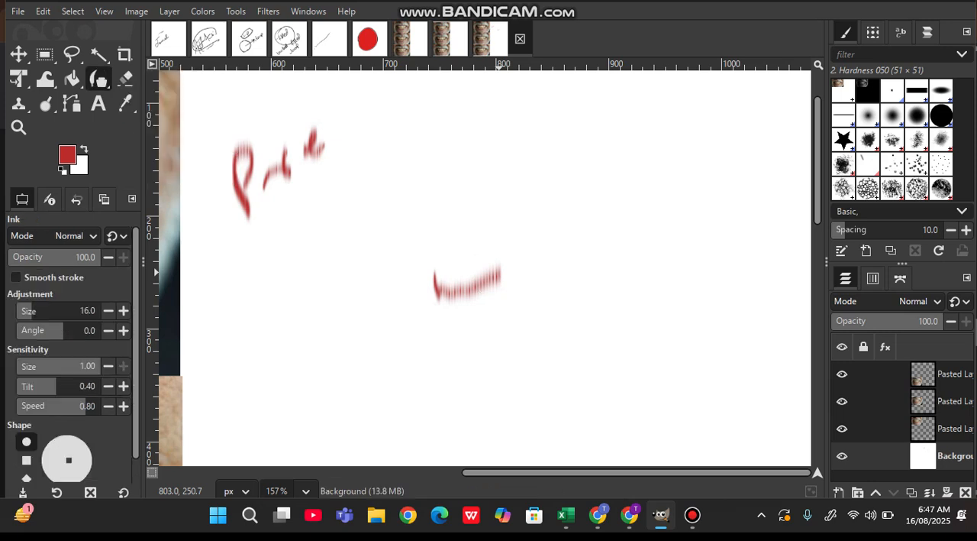
{"action": "mouse_move", "coordinate": [358, 373]}
{"action": "left_mouse_down"}
{"action": "mouse_move", "coordinate": [412, 377]}
{"action": "mouse_move", "coordinate": [423, 365]}
{"action": "left_mouse_up"}
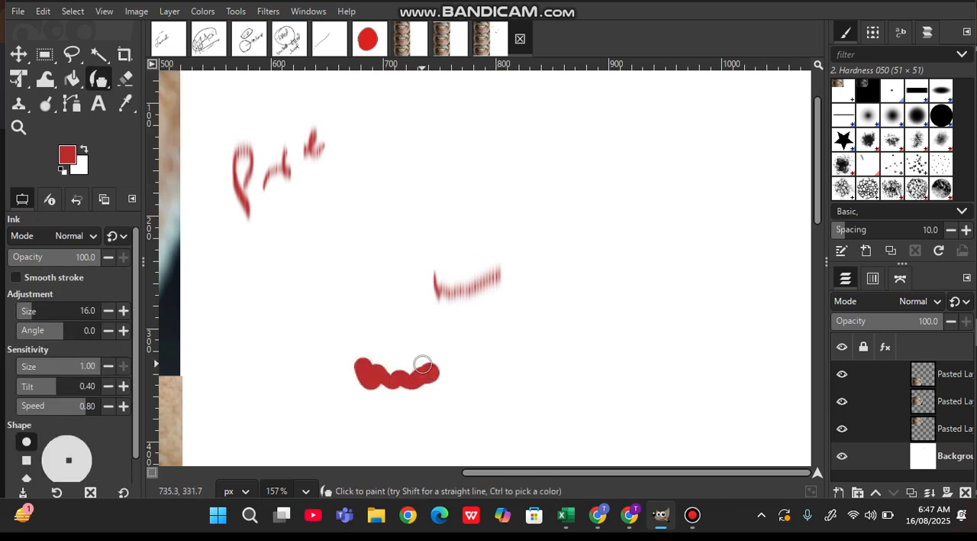
- Undo the handwritten letters and both trial strokes
{"action": "key", "text": "z"}
{"action": "key", "text": "ctrl+z"}
{"action": "key", "text": "ctrl+z"}
{"action": "key", "text": "ctrl+z"}
{"action": "key", "text": "ctrl+z"}
{"action": "key", "text": "ctrl+z"}
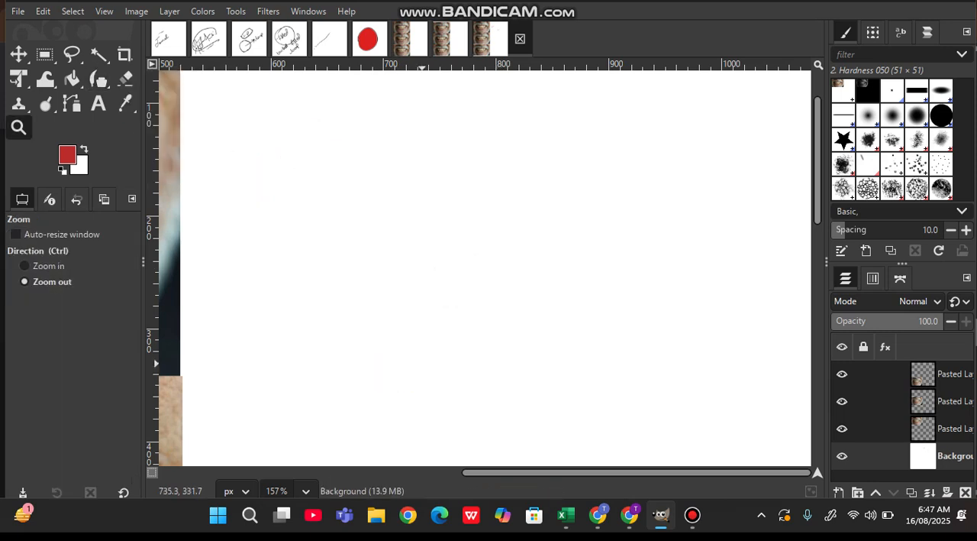
- Activate the Ink tool for drawing on the white area of the Background layer
{"action": "left_click_drag", "start_coordinate": [386, 332], "coordinate": [451, 342]}
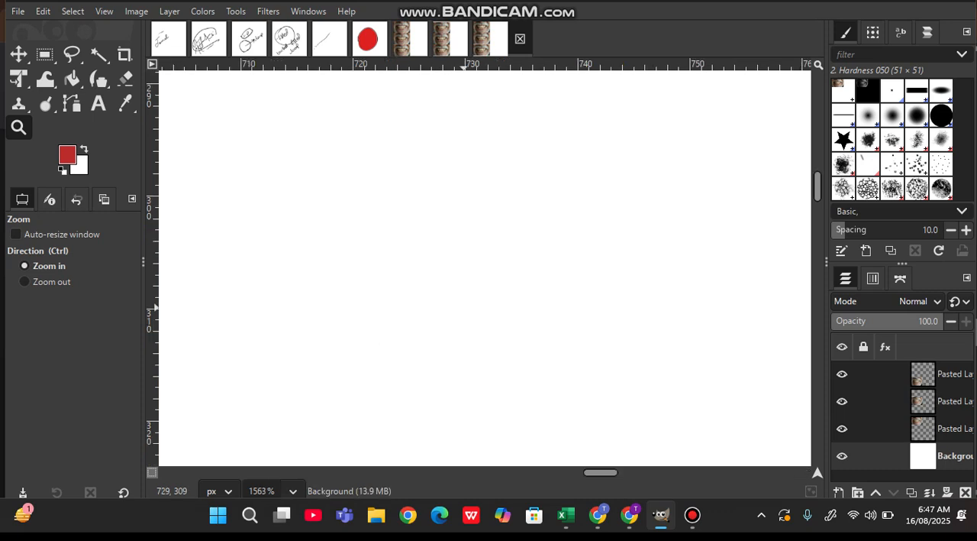
{"action": "key", "text": "n"}
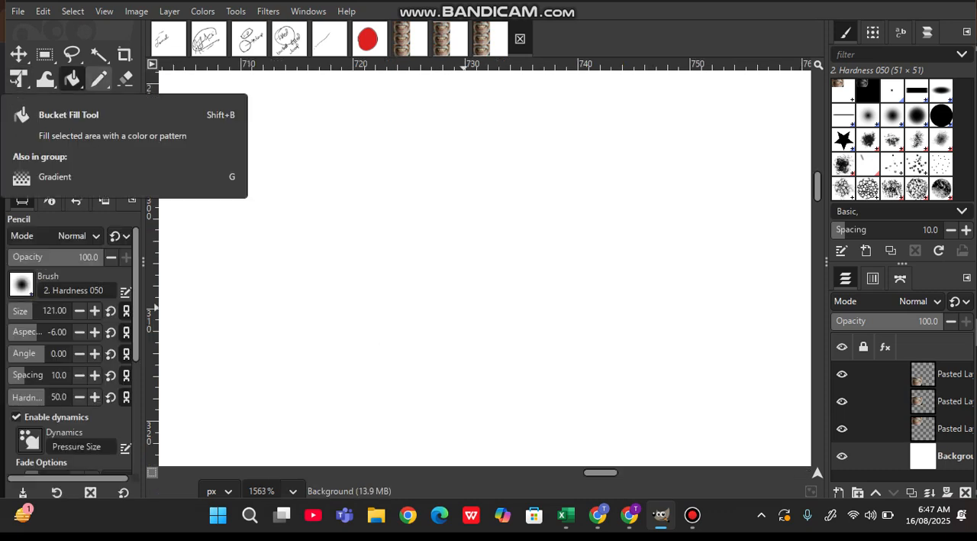
{"action": "left_click", "coordinate": [98, 78]}
{"action": "left_click", "coordinate": [98, 79]}
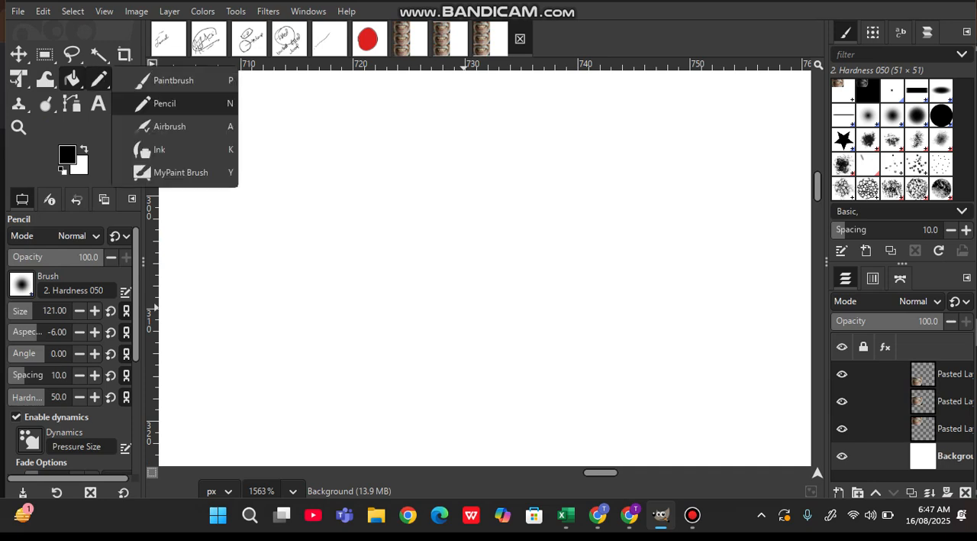
{"action": "left_click", "coordinate": [160, 149]}
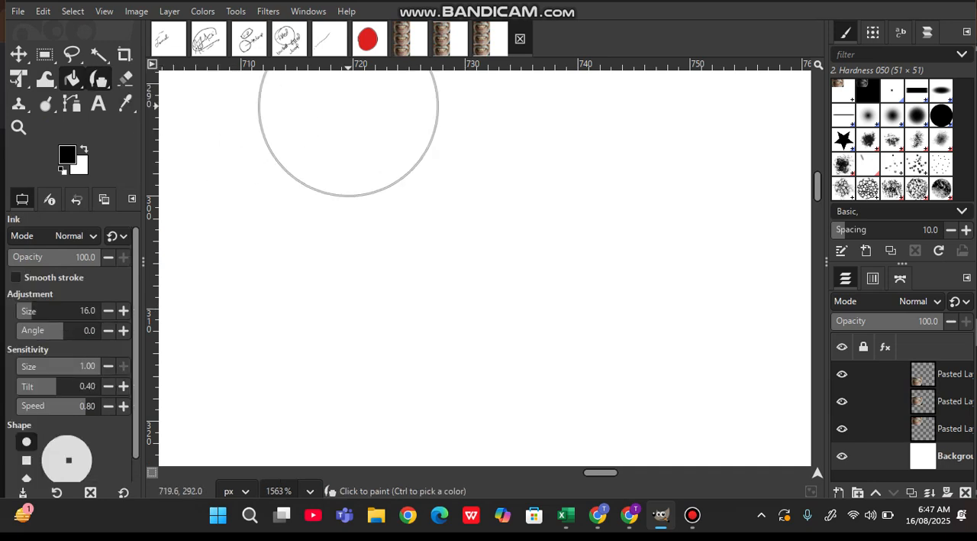
{"action": "scroll", "coordinate": [349, 106], "scroll_direction": "down", "scroll_amount": 6}
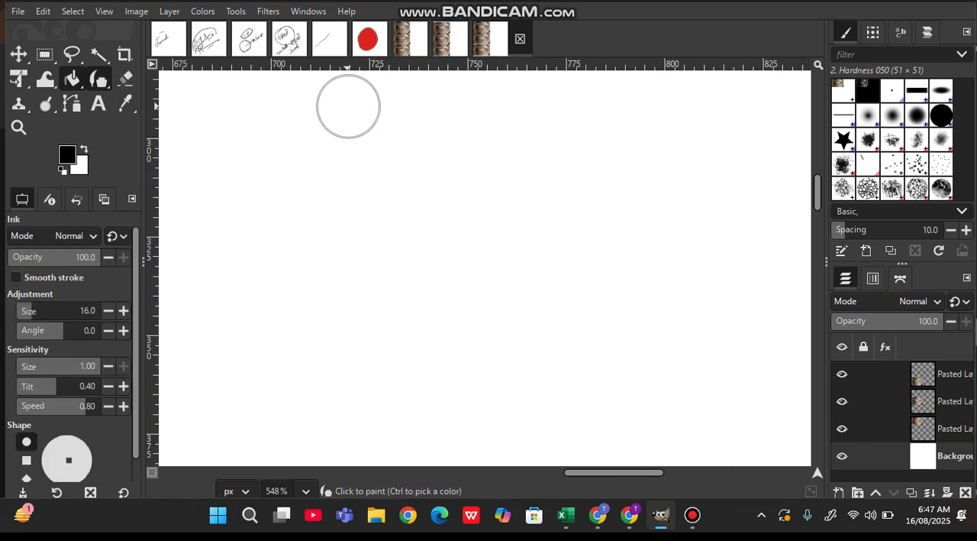
{"action": "scroll", "coordinate": [348, 106], "scroll_direction": "down", "scroll_amount": 5}
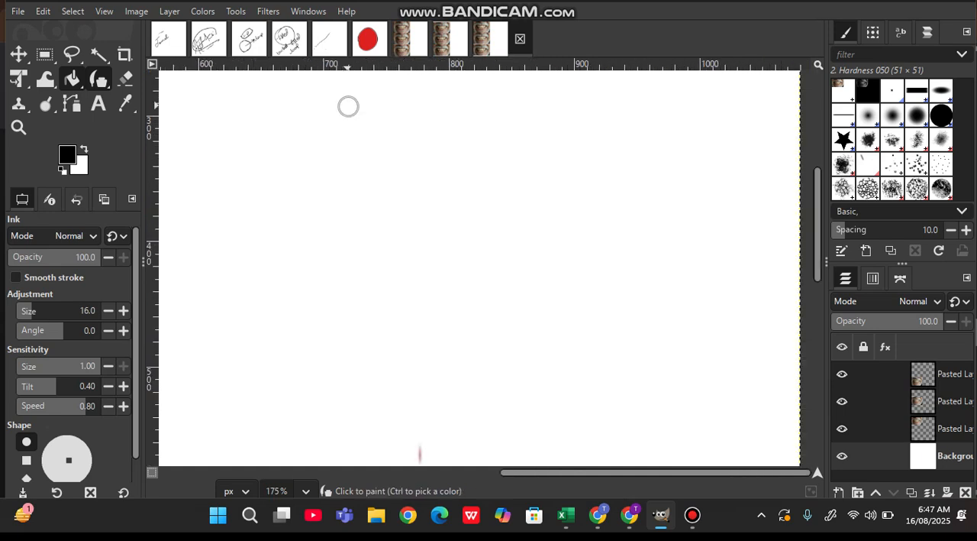
{"action": "scroll", "coordinate": [312, 147], "scroll_direction": "down", "scroll_amount": 3}
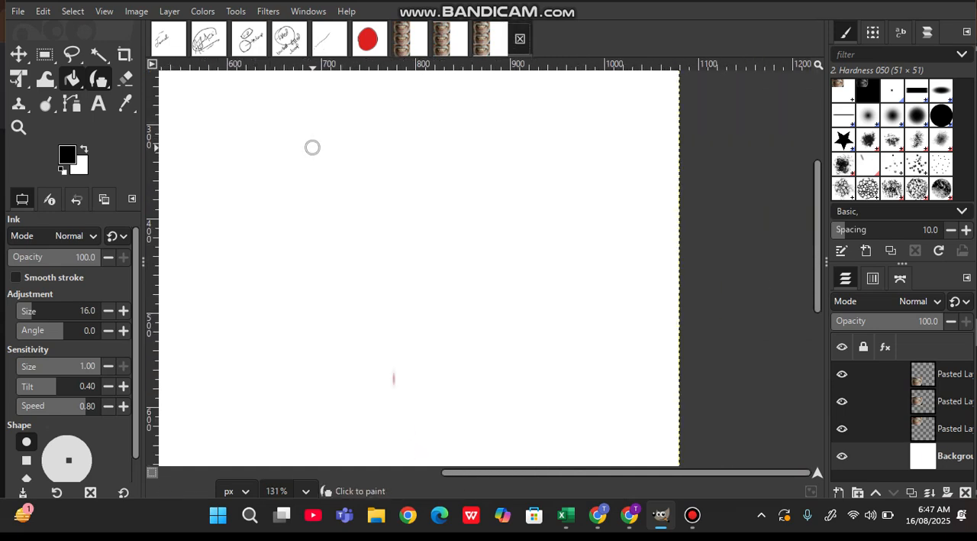
{"action": "scroll", "coordinate": [312, 146], "scroll_direction": "up", "scroll_amount": 1}
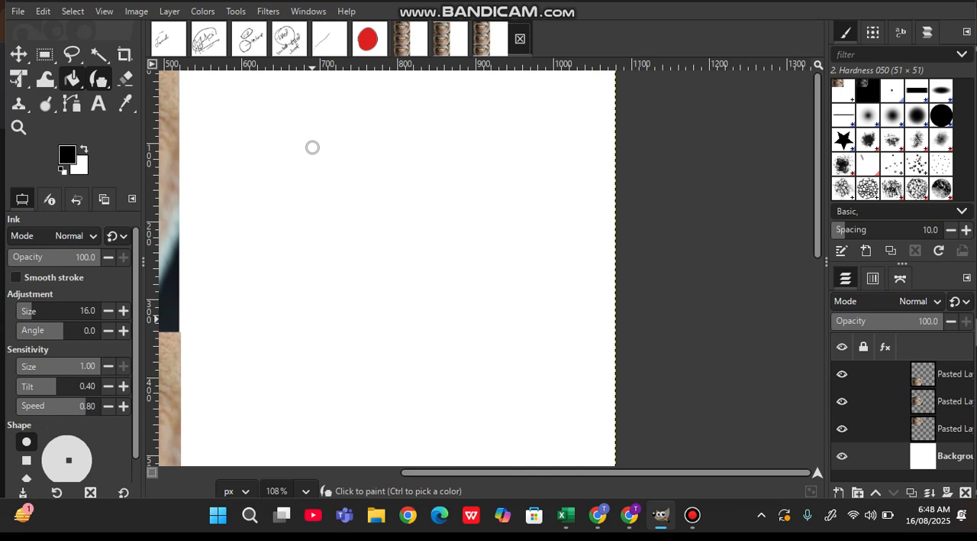
{"action": "key", "text": "z"}
{"action": "left_click_drag", "start_coordinate": [203, 165], "coordinate": [215, 195]}
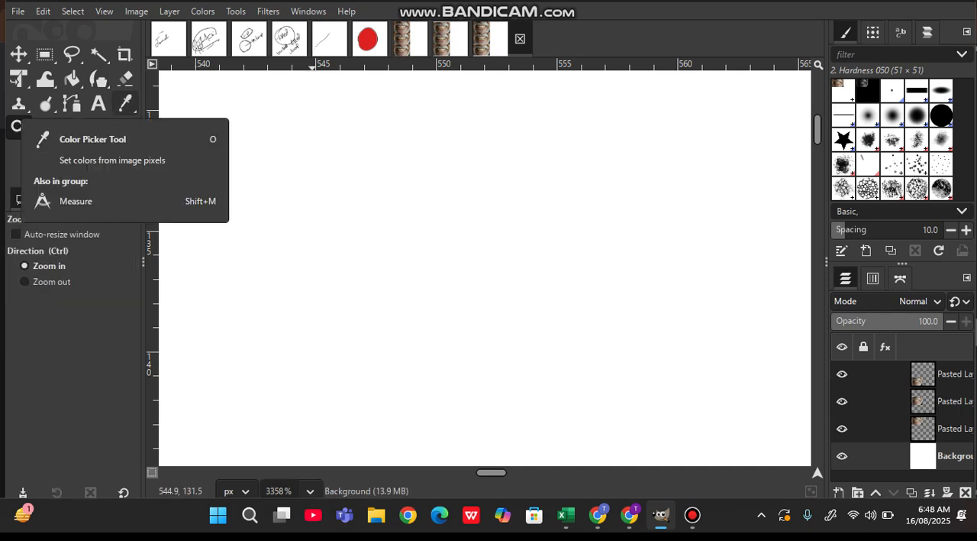
{"action": "key", "text": "k"}
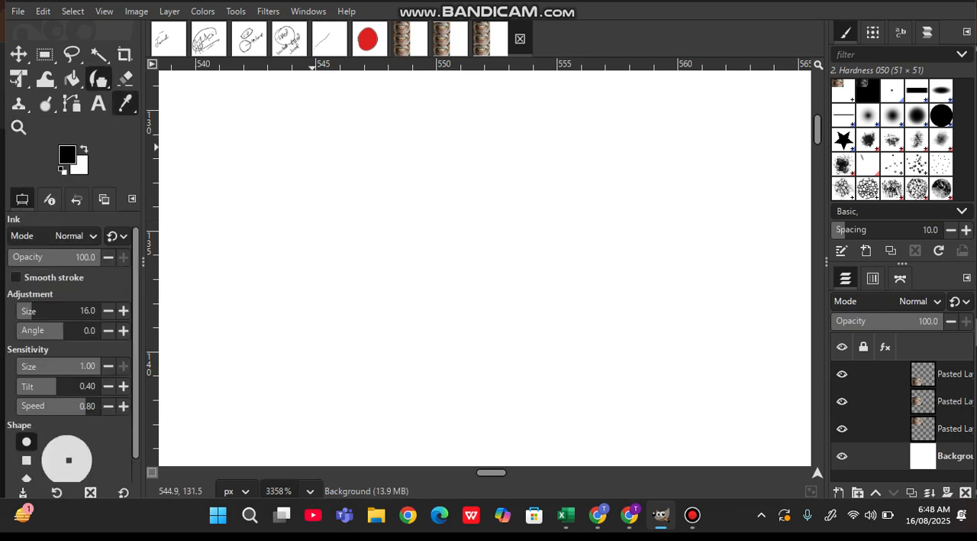
{"action": "key", "text": "z"}
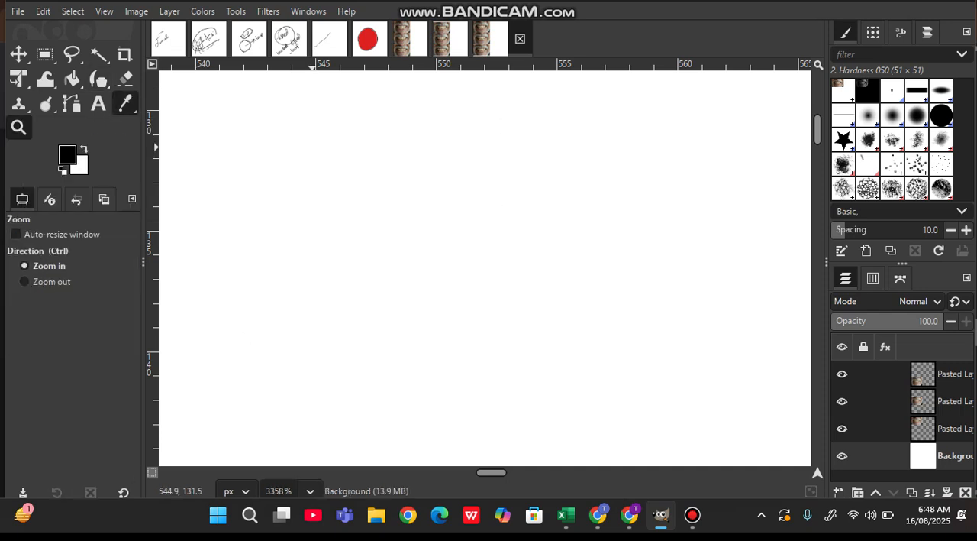
{"action": "key", "text": "k"}
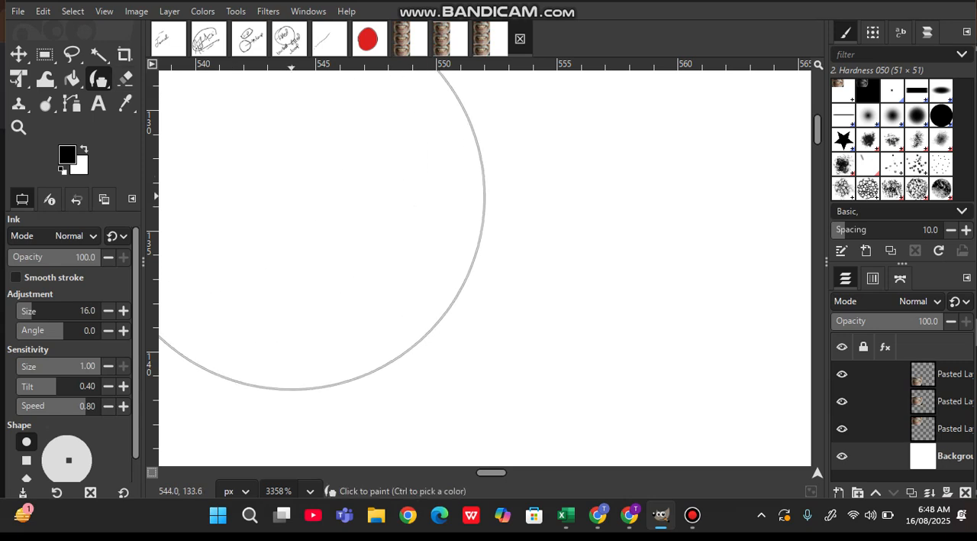
{"action": "key", "text": "z"}
{"action": "left_click_drag", "start_coordinate": [486, 319], "coordinate": [507, 320]}
{"action": "key", "text": "k"}
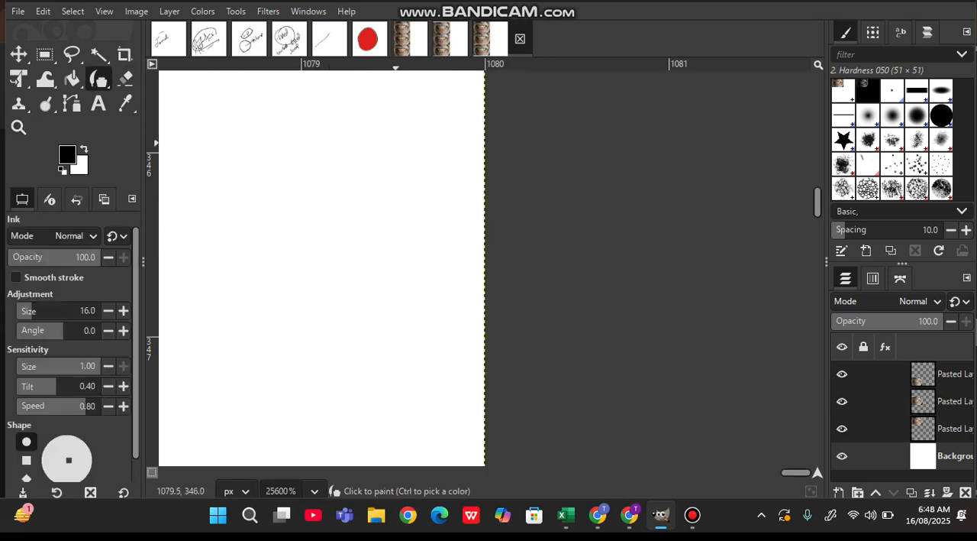
{"action": "scroll", "coordinate": [494, 190], "scroll_direction": "down", "scroll_amount": 5, "text": "ctrl"}
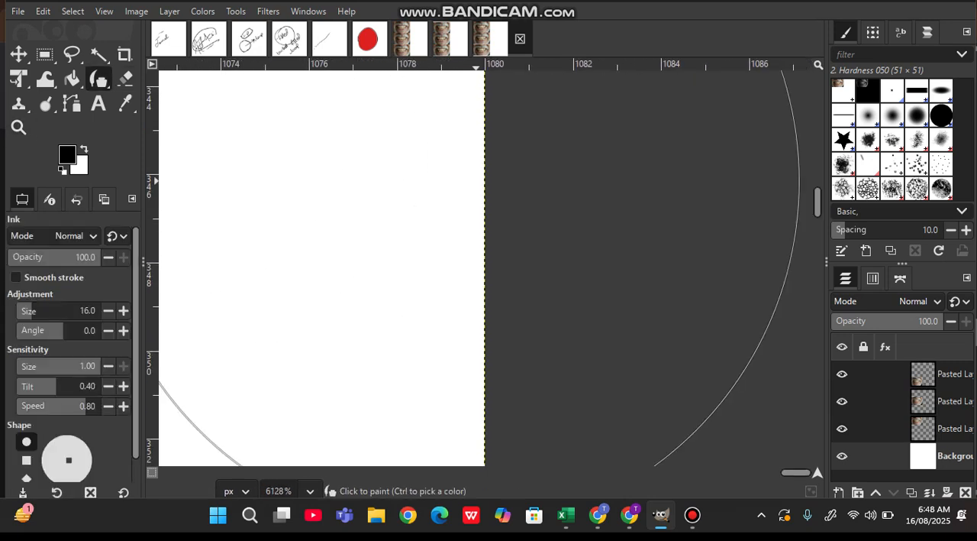
{"action": "scroll", "coordinate": [447, 181], "scroll_direction": "down", "scroll_amount": 5, "text": "ctrl"}
{"action": "scroll", "coordinate": [447, 181], "scroll_direction": "down", "scroll_amount": 8, "text": "ctrl"}
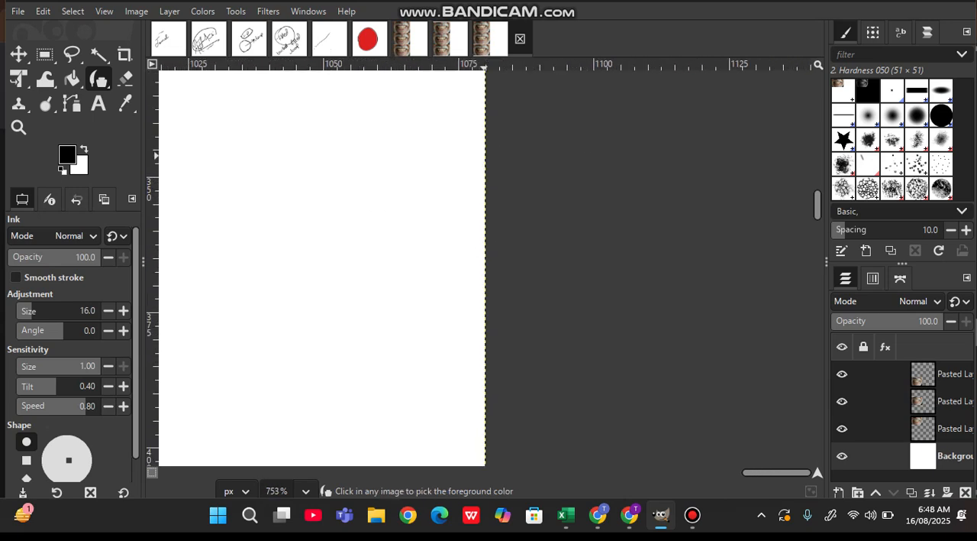
{"action": "scroll", "coordinate": [447, 181], "scroll_direction": "down", "scroll_amount": 2, "text": "ctrl"}
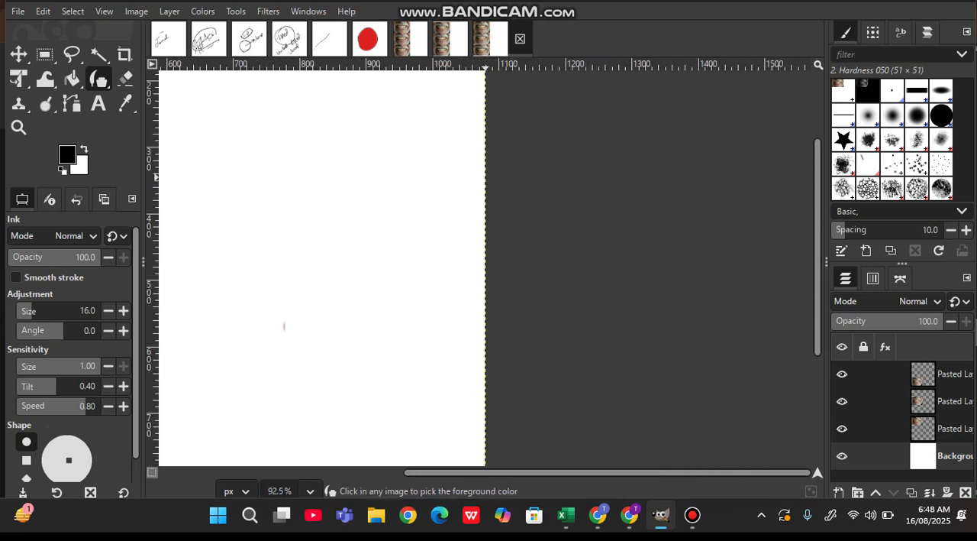
{"action": "scroll", "coordinate": [447, 181], "scroll_direction": "up", "scroll_amount": 2}
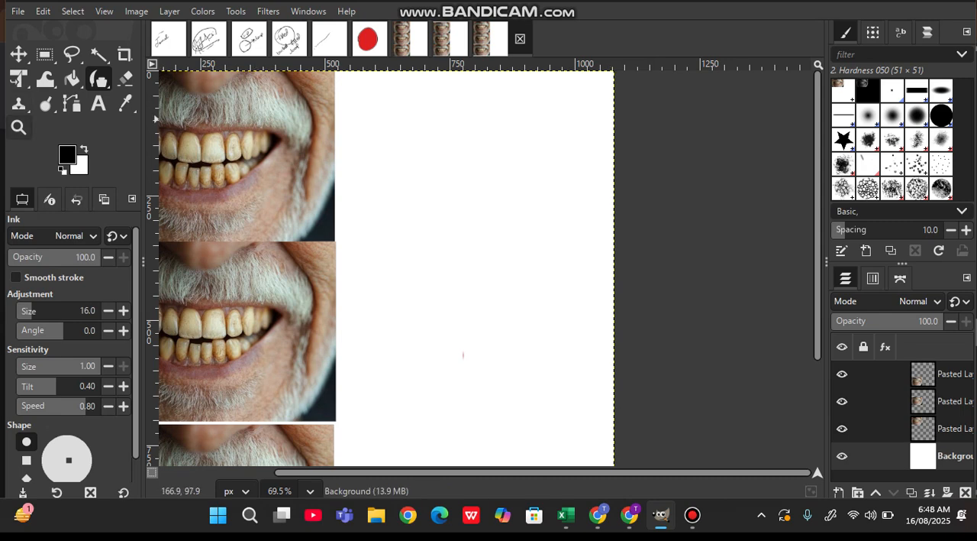
{"action": "left_click", "coordinate": [18, 127]}
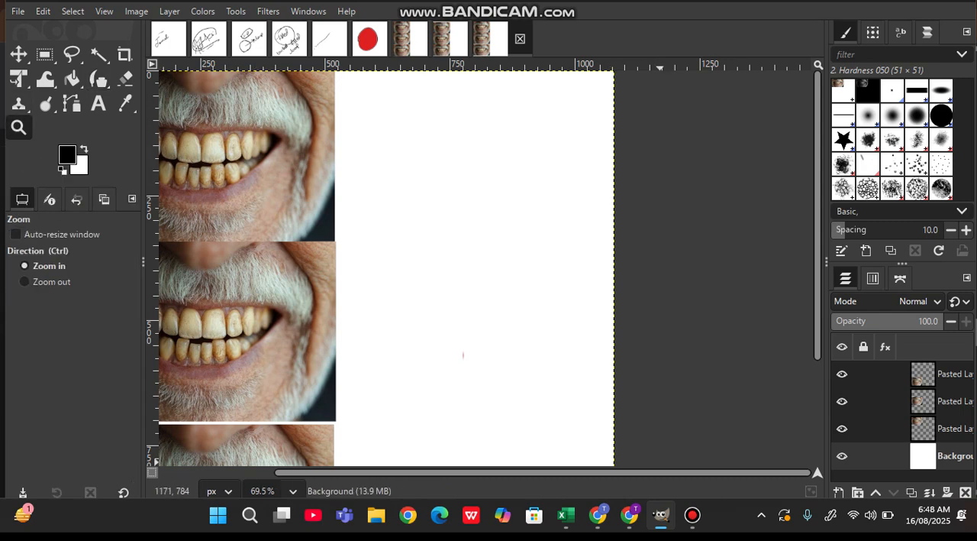
{"action": "left_click", "coordinate": [693, 515]}
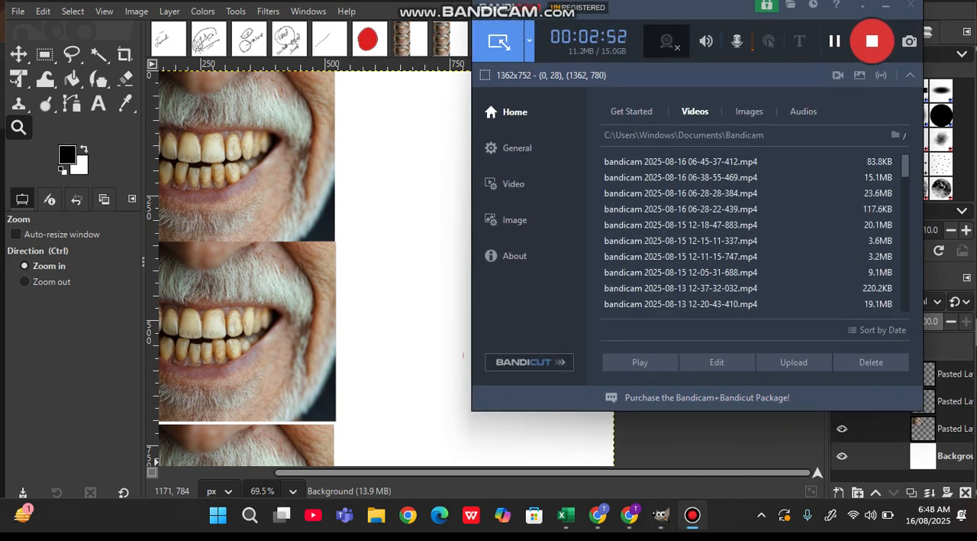
{"action": "left_click", "coordinate": [836, 40]}
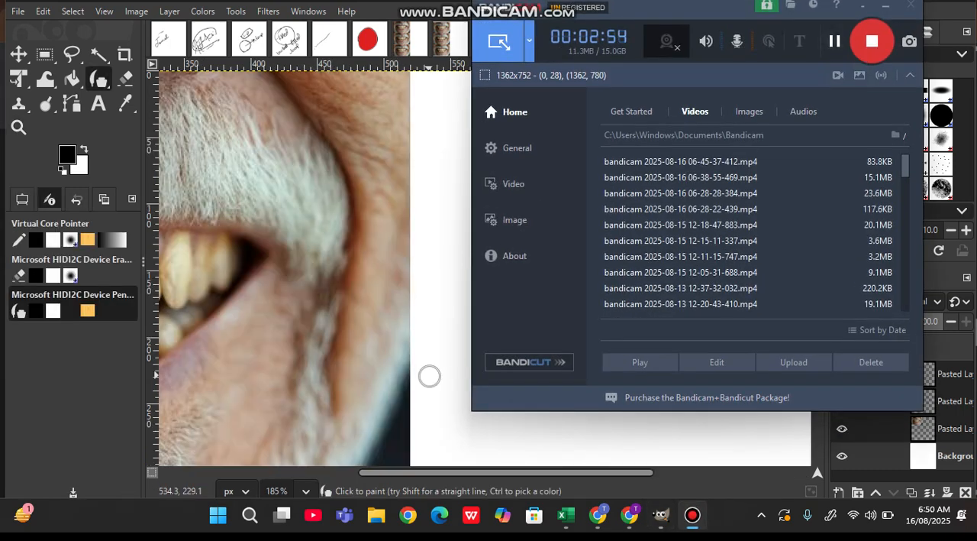
- Handwrite "Pre Gold" in black with the Ink tool on the white area beside the top teeth photo
{"action": "left_click", "coordinate": [429, 376]}
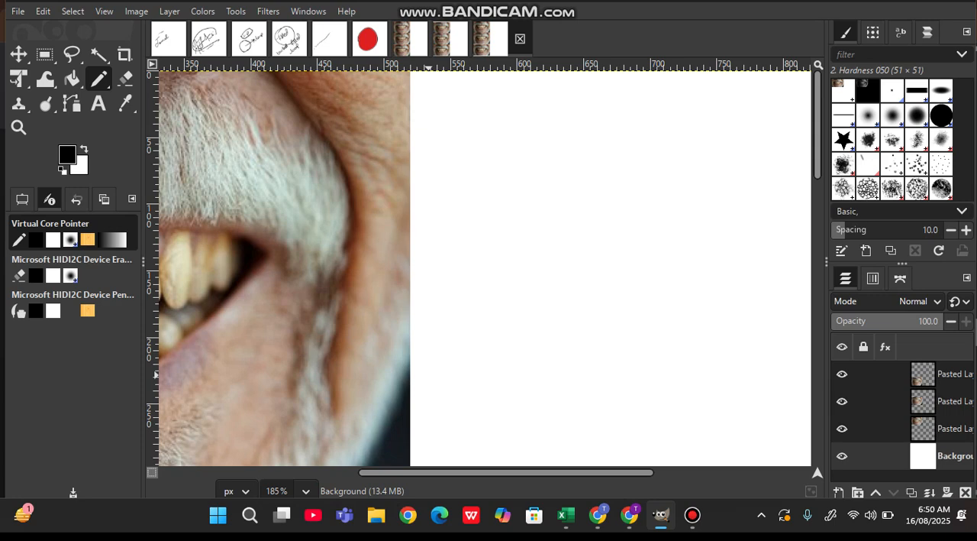
{"action": "mouse_move", "coordinate": [436, 196]}
{"action": "left_mouse_down"}
{"action": "mouse_move", "coordinate": [432, 162]}
{"action": "mouse_move", "coordinate": [460, 178]}
{"action": "mouse_move", "coordinate": [483, 164]}
{"action": "mouse_move", "coordinate": [529, 174]}
{"action": "left_mouse_up"}
{"action": "mouse_move", "coordinate": [488, 229]}
{"action": "left_mouse_down"}
{"action": "mouse_move", "coordinate": [521, 267]}
{"action": "mouse_move", "coordinate": [516, 274]}
{"action": "mouse_move", "coordinate": [532, 257]}
{"action": "left_mouse_up"}
{"action": "mouse_move", "coordinate": [546, 214]}
{"action": "left_mouse_down"}
{"action": "mouse_move", "coordinate": [552, 255]}
{"action": "mouse_move", "coordinate": [576, 157]}
{"action": "mouse_move", "coordinate": [644, 206]}
{"action": "mouse_move", "coordinate": [661, 182]}
{"action": "left_mouse_up"}
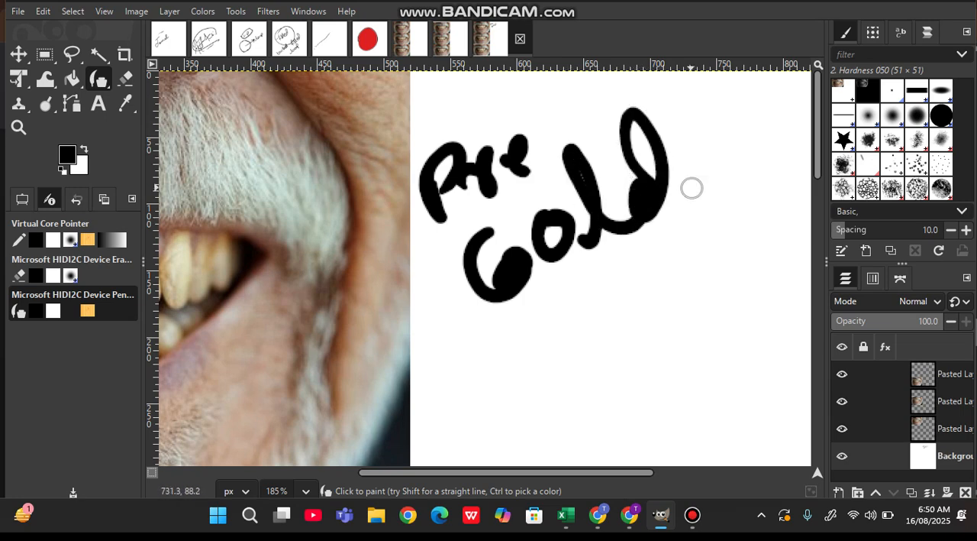
- Handwrite "Cold level" in black ink on the white area beside the middle teeth photo
{"action": "scroll", "coordinate": [689, 218], "scroll_direction": "down", "scroll_amount": 6}
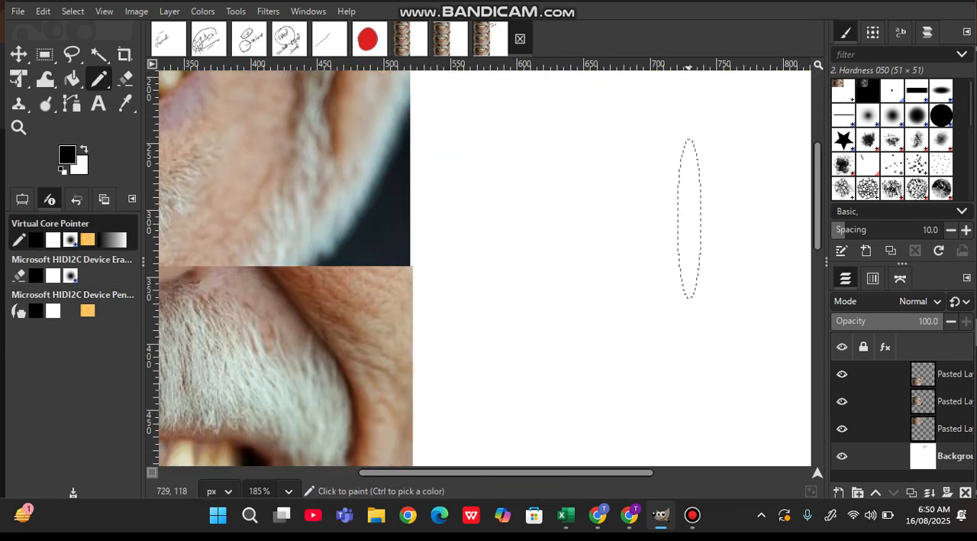
{"action": "scroll", "coordinate": [689, 219], "scroll_direction": "down", "scroll_amount": 3}
{"action": "scroll", "coordinate": [689, 228], "scroll_direction": "right", "scroll_amount": 5}
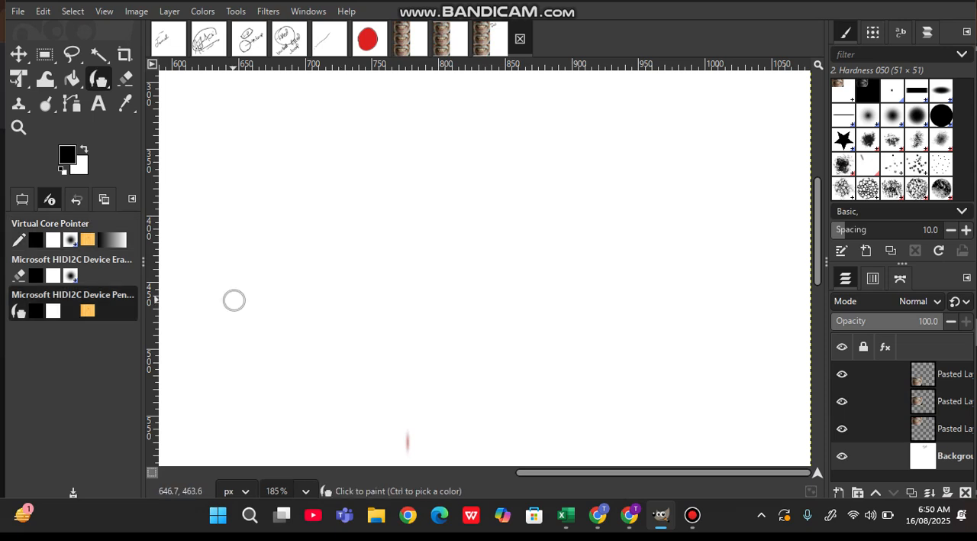
{"action": "mouse_move", "coordinate": [241, 281]}
{"action": "left_mouse_down"}
{"action": "mouse_move", "coordinate": [211, 302]}
{"action": "mouse_move", "coordinate": [294, 348]}
{"action": "left_mouse_up"}
{"action": "left_click_drag", "start_coordinate": [284, 289], "coordinate": [351, 288]}
{"action": "mouse_move", "coordinate": [389, 254]}
{"action": "left_mouse_down"}
{"action": "mouse_move", "coordinate": [380, 259]}
{"action": "mouse_move", "coordinate": [384, 180]}
{"action": "mouse_move", "coordinate": [410, 252]}
{"action": "left_mouse_up"}
{"action": "mouse_move", "coordinate": [451, 329]}
{"action": "left_mouse_down"}
{"action": "mouse_move", "coordinate": [476, 349]}
{"action": "mouse_move", "coordinate": [503, 327]}
{"action": "left_mouse_up"}
{"action": "mouse_move", "coordinate": [503, 281]}
{"action": "left_mouse_down"}
{"action": "mouse_move", "coordinate": [552, 279]}
{"action": "mouse_move", "coordinate": [559, 241]}
{"action": "mouse_move", "coordinate": [593, 229]}
{"action": "mouse_move", "coordinate": [643, 237]}
{"action": "left_mouse_up"}
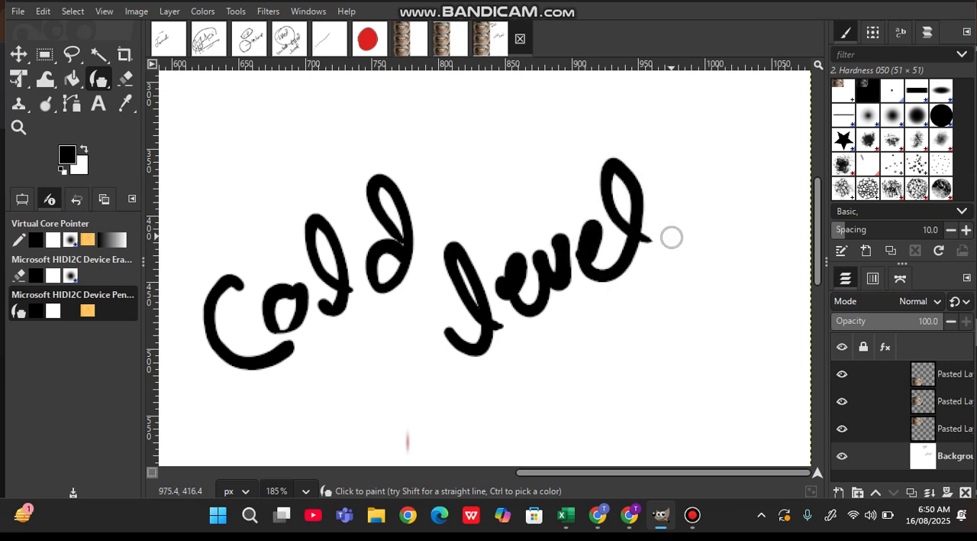
- Handwrite "Pro level Designing" in black ink on two slanted lines beside the bottom teeth photo
{"action": "scroll", "coordinate": [672, 237], "scroll_direction": "down", "scroll_amount": 1}
{"action": "scroll", "coordinate": [688, 229], "scroll_direction": "down", "scroll_amount": 12}
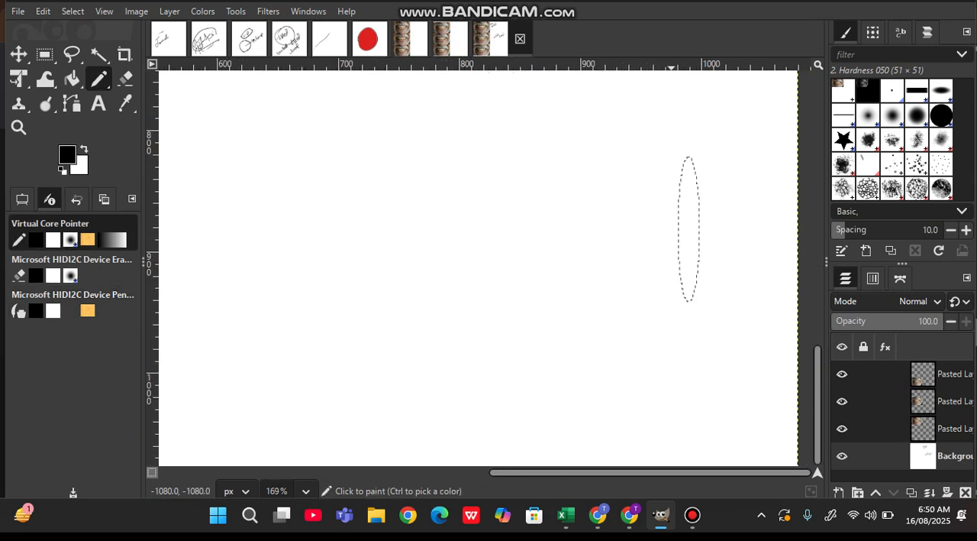
{"action": "scroll", "coordinate": [688, 229], "scroll_direction": "down", "scroll_amount": 2}
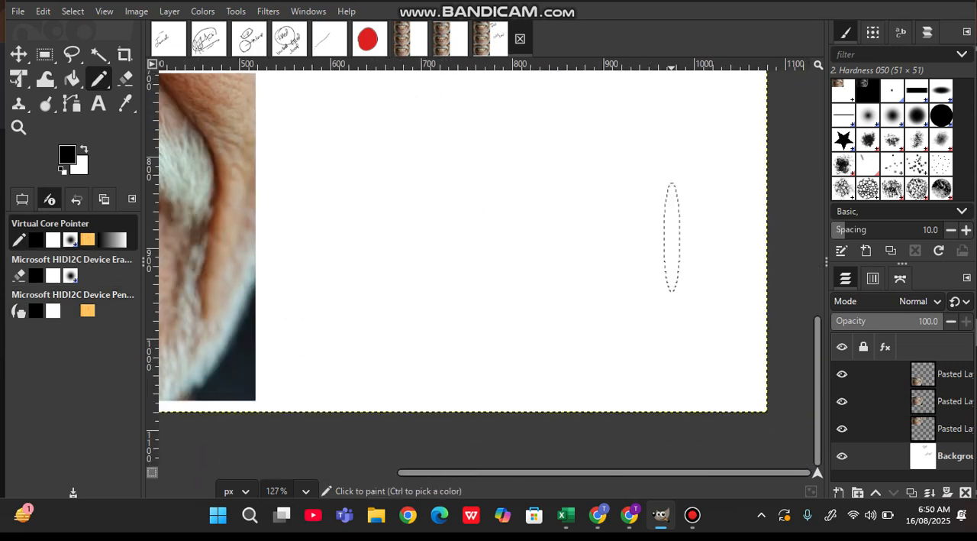
{"action": "left_click_drag", "start_coordinate": [303, 191], "coordinate": [336, 257]}
{"action": "mouse_move", "coordinate": [293, 175]}
{"action": "left_mouse_down"}
{"action": "mouse_move", "coordinate": [336, 200]}
{"action": "mouse_move", "coordinate": [390, 175]}
{"action": "left_mouse_up"}
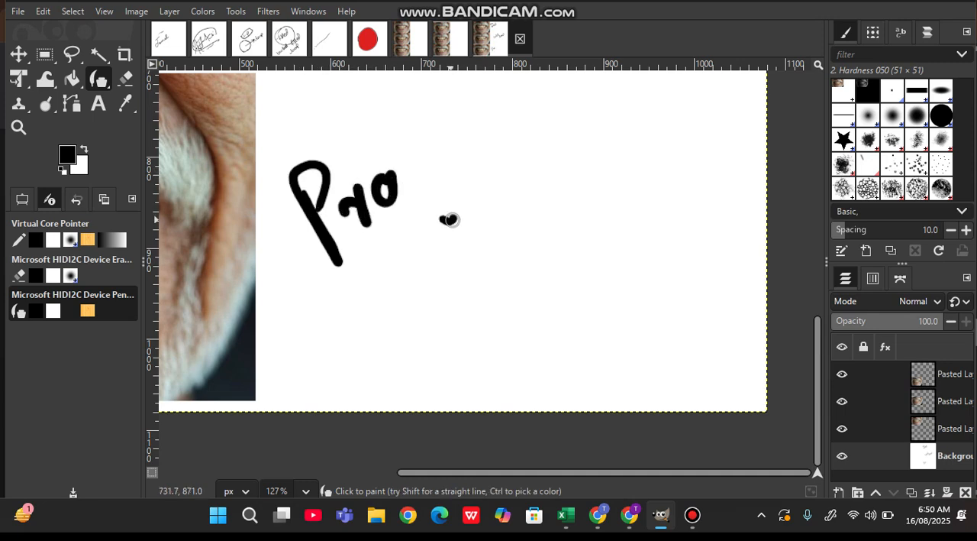
{"action": "left_click_drag", "start_coordinate": [424, 134], "coordinate": [457, 216]}
{"action": "mouse_move", "coordinate": [465, 172]}
{"action": "left_mouse_down"}
{"action": "mouse_move", "coordinate": [491, 184]}
{"action": "mouse_move", "coordinate": [513, 139]}
{"action": "mouse_move", "coordinate": [533, 147]}
{"action": "mouse_move", "coordinate": [533, 160]}
{"action": "mouse_move", "coordinate": [568, 156]}
{"action": "left_mouse_up"}
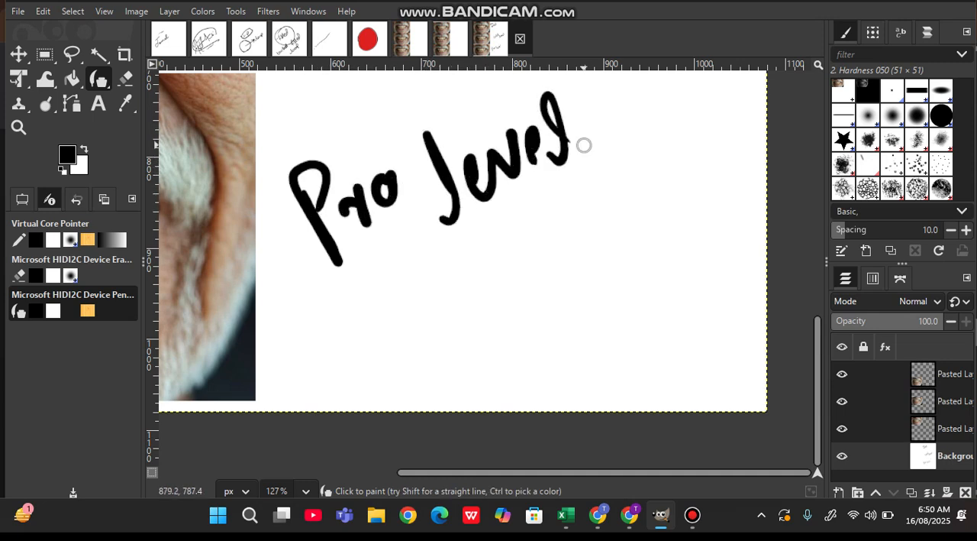
{"action": "mouse_move", "coordinate": [391, 304]}
{"action": "left_mouse_down"}
{"action": "mouse_move", "coordinate": [412, 351]}
{"action": "mouse_move", "coordinate": [469, 305]}
{"action": "mouse_move", "coordinate": [528, 295]}
{"action": "mouse_move", "coordinate": [566, 260]}
{"action": "mouse_move", "coordinate": [603, 257]}
{"action": "mouse_move", "coordinate": [589, 267]}
{"action": "mouse_move", "coordinate": [682, 211]}
{"action": "mouse_move", "coordinate": [735, 222]}
{"action": "mouse_move", "coordinate": [706, 241]}
{"action": "left_mouse_up"}
- Underline the handwritten "Pre Gold" label with several slanted black ink strokes
{"action": "scroll", "coordinate": [706, 239], "scroll_direction": "down", "scroll_amount": 2}
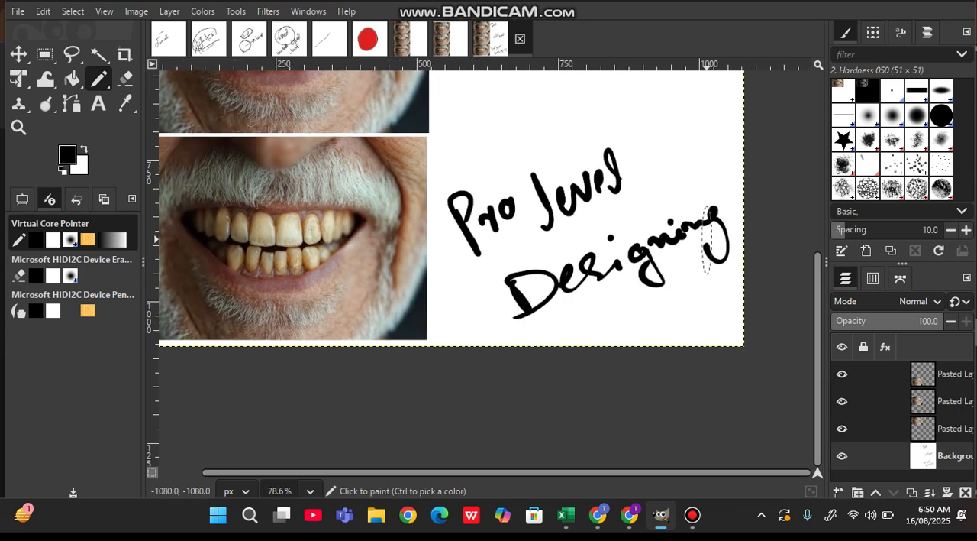
{"action": "scroll", "coordinate": [691, 231], "scroll_direction": "up", "scroll_amount": 6}
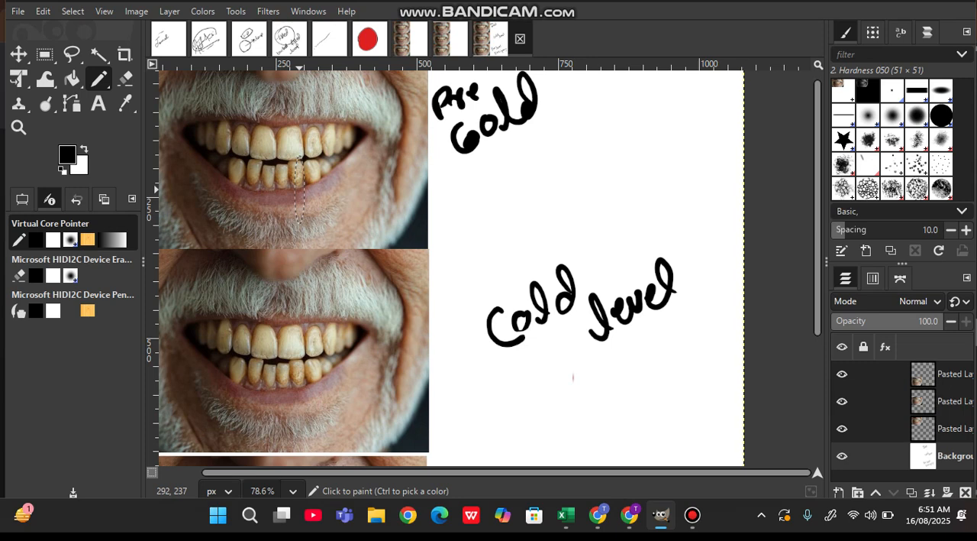
{"action": "left_click_drag", "start_coordinate": [440, 184], "coordinate": [573, 100]}
{"action": "left_click_drag", "start_coordinate": [454, 206], "coordinate": [584, 110]}
{"action": "left_click_drag", "start_coordinate": [493, 200], "coordinate": [563, 156]}
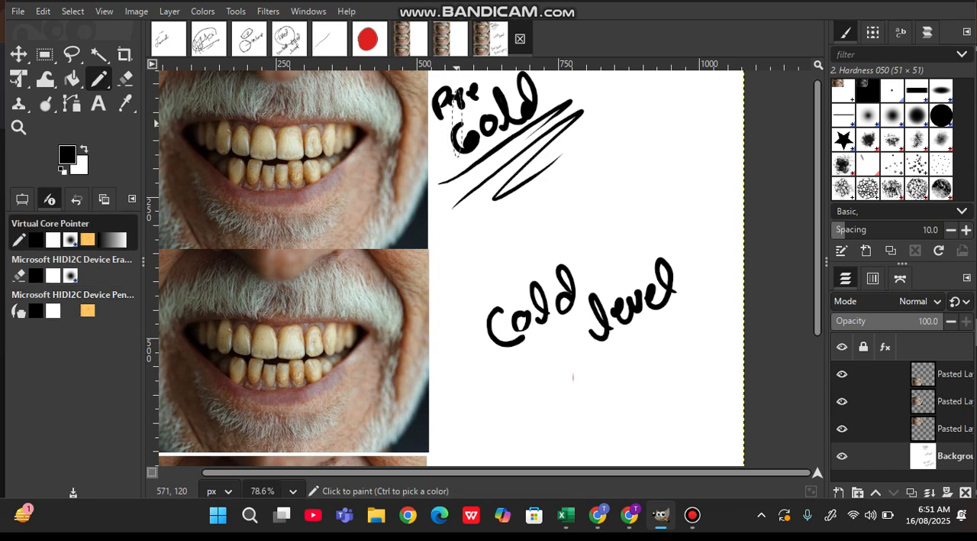
{"action": "scroll", "coordinate": [782, 255], "scroll_direction": "down", "scroll_amount": 5}
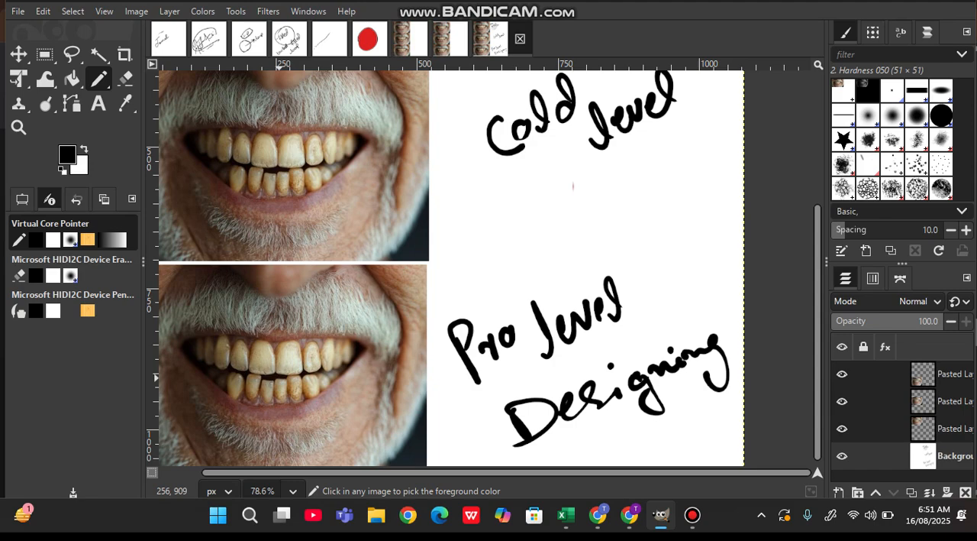
{"action": "scroll", "coordinate": [216, 397], "scroll_direction": "down", "scroll_amount": 2}
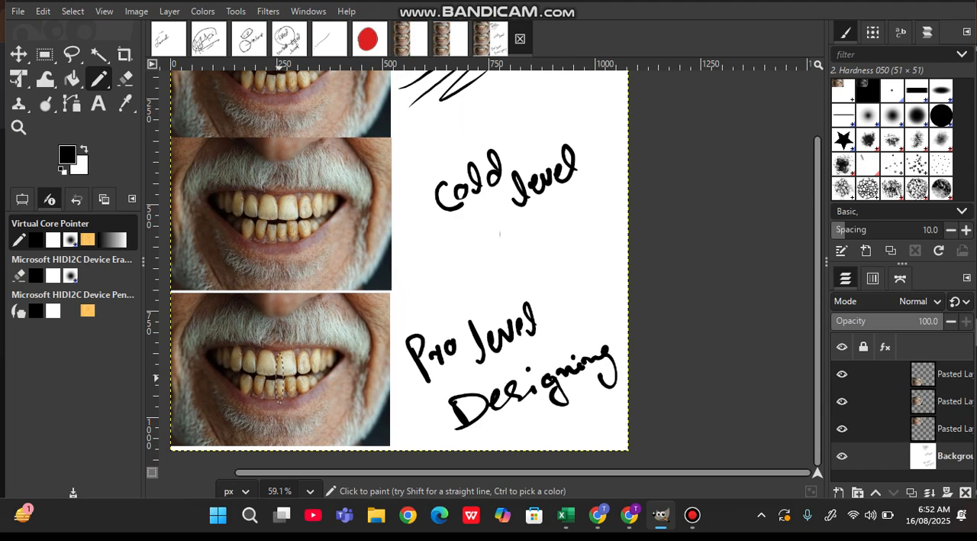
{"action": "scroll", "coordinate": [458, 287], "scroll_direction": "up", "scroll_amount": 2}
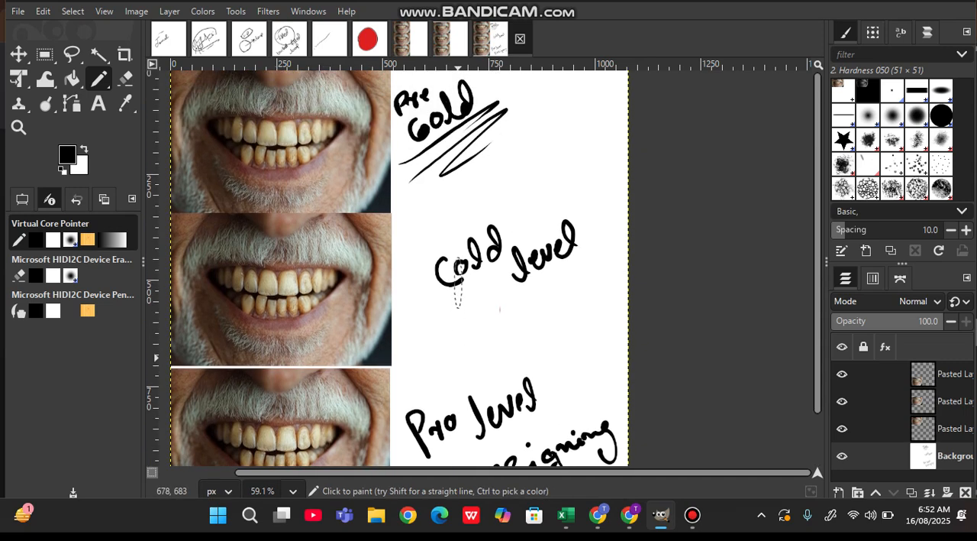
{"action": "scroll", "coordinate": [458, 290], "scroll_direction": "down", "scroll_amount": 1}
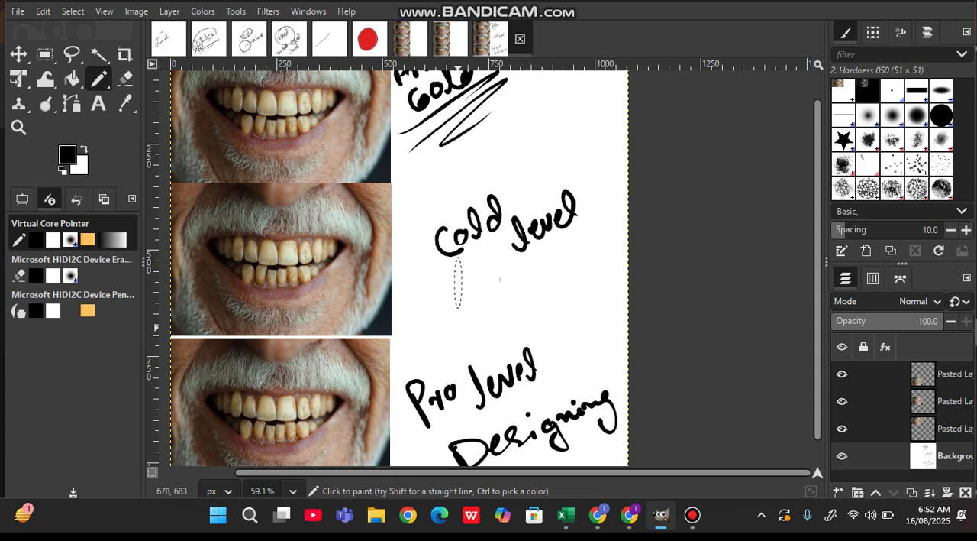
{"action": "scroll", "coordinate": [435, 187], "scroll_direction": "up", "scroll_amount": 1}
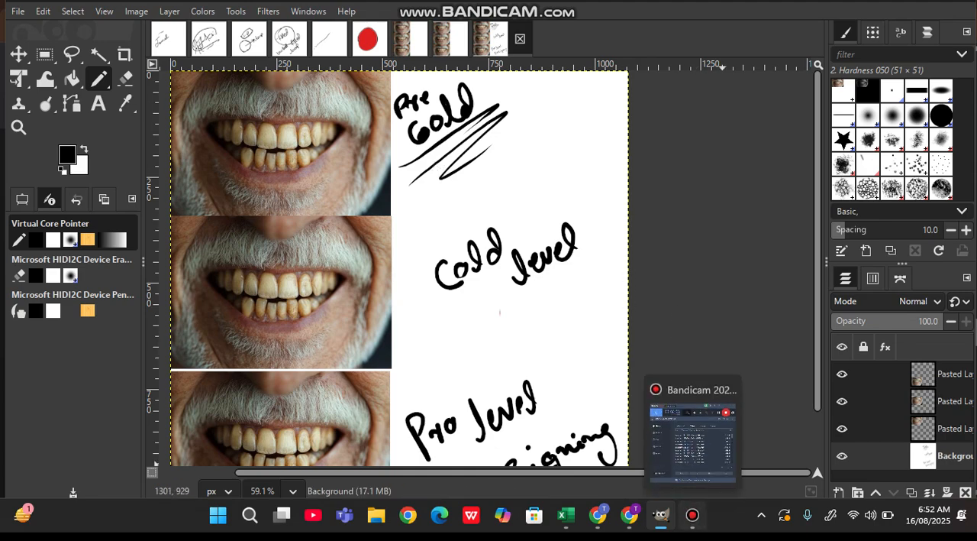
{"action": "left_click", "coordinate": [693, 516]}
{"action": "left_click", "coordinate": [692, 515]}
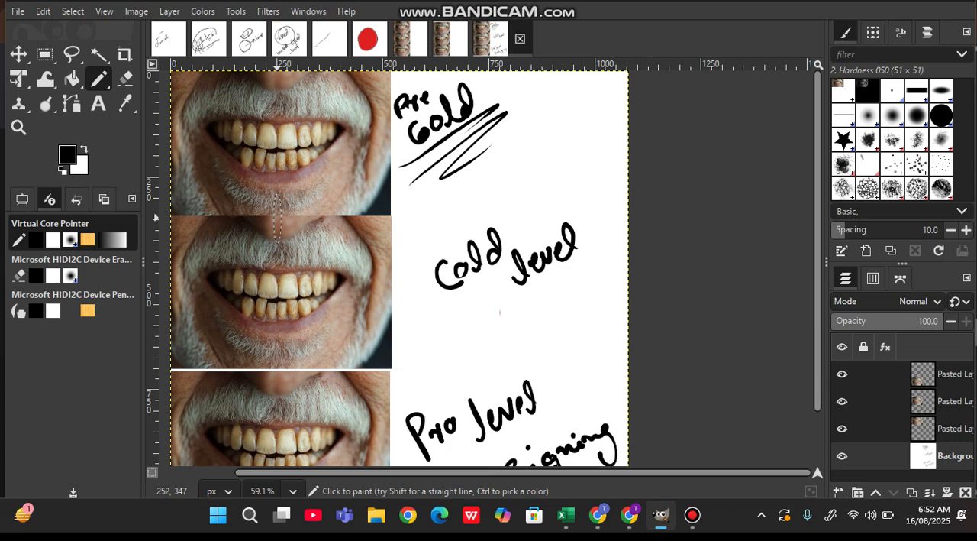
- Try to lighten the teeth in the top photo with the Dodge/Burn tool
{"action": "key", "text": "shift+d"}
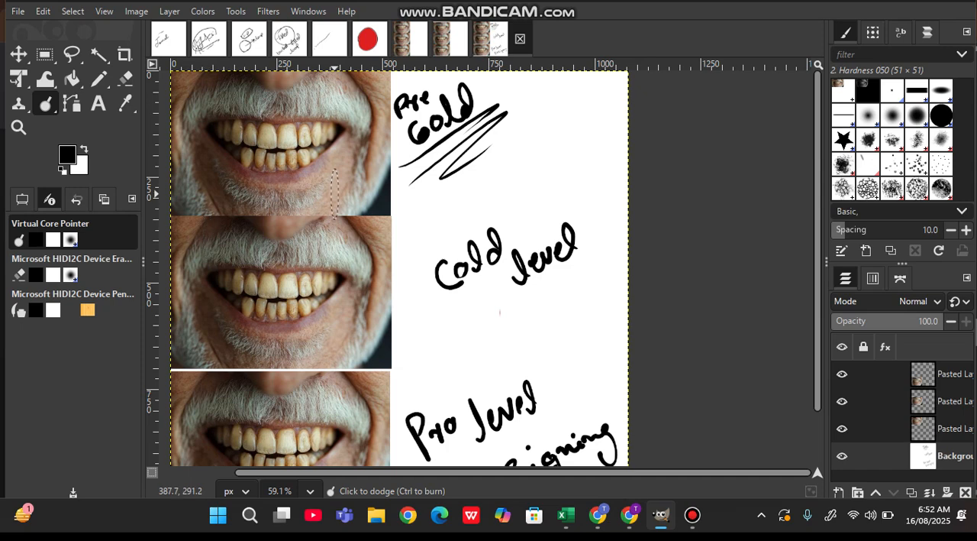
{"action": "scroll", "coordinate": [334, 194], "scroll_direction": "up", "scroll_amount": 4}
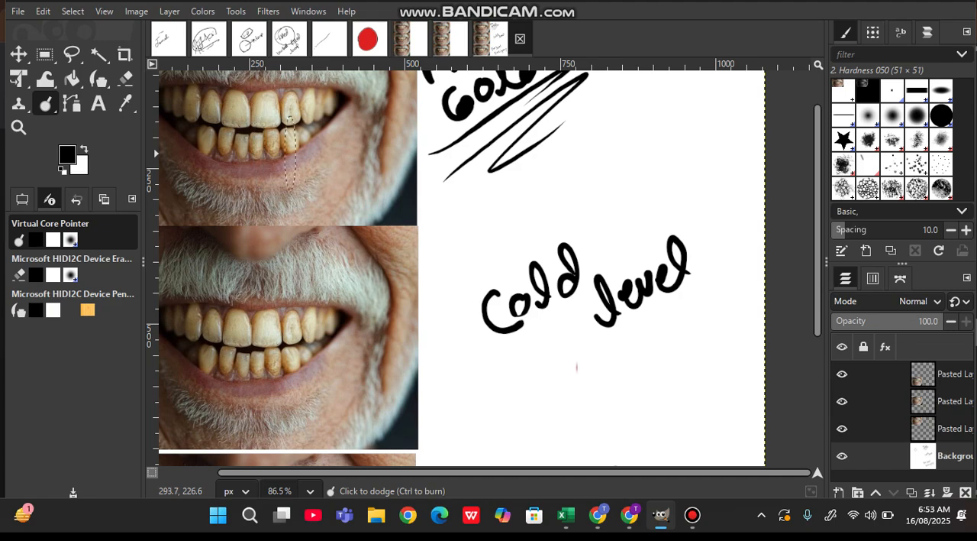
{"action": "scroll", "coordinate": [290, 145], "scroll_direction": "up", "scroll_amount": 3}
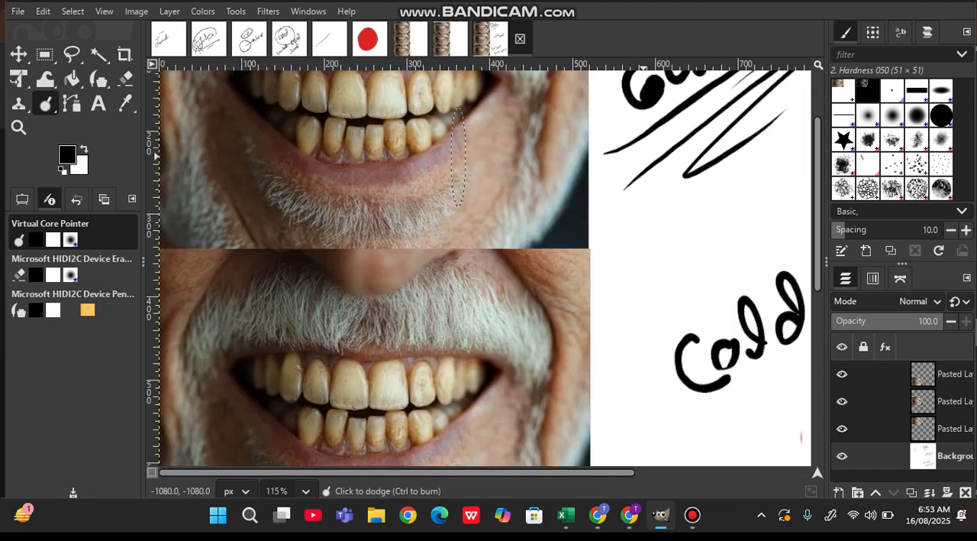
{"action": "scroll", "coordinate": [458, 156], "scroll_direction": "up", "scroll_amount": 2}
{"action": "scroll", "coordinate": [458, 156], "scroll_direction": "up", "scroll_amount": 3}
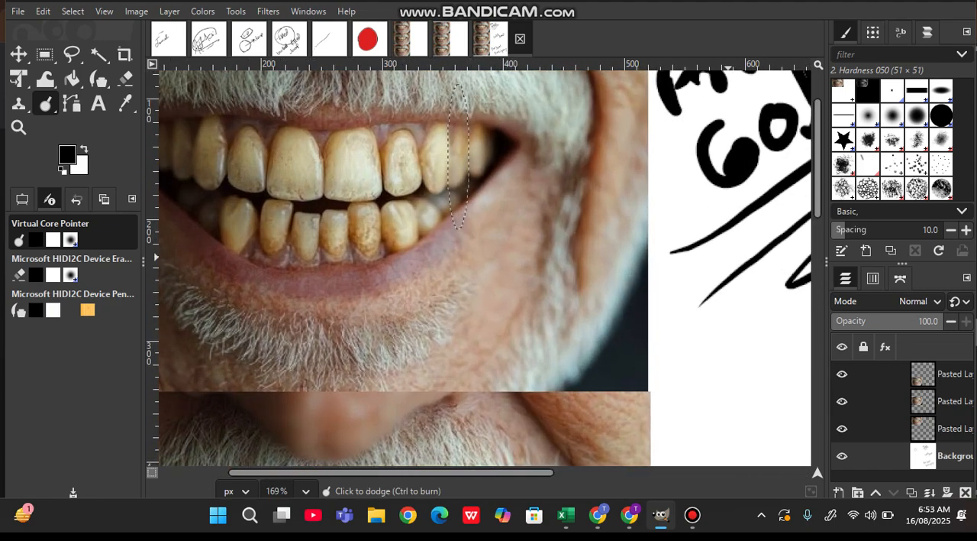
{"action": "scroll", "coordinate": [458, 156], "scroll_direction": "left", "scroll_amount": 3}
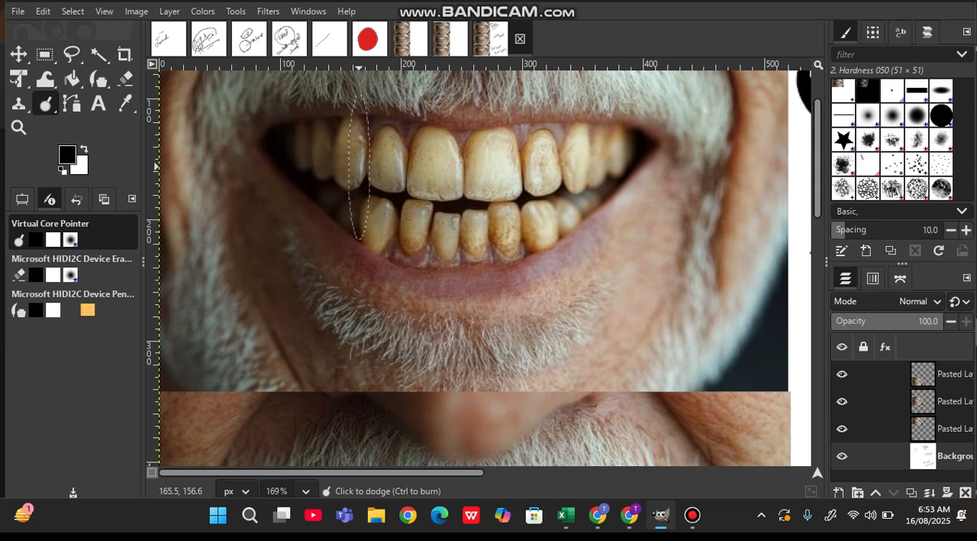
{"action": "left_click_drag", "start_coordinate": [359, 166], "coordinate": [484, 175]}
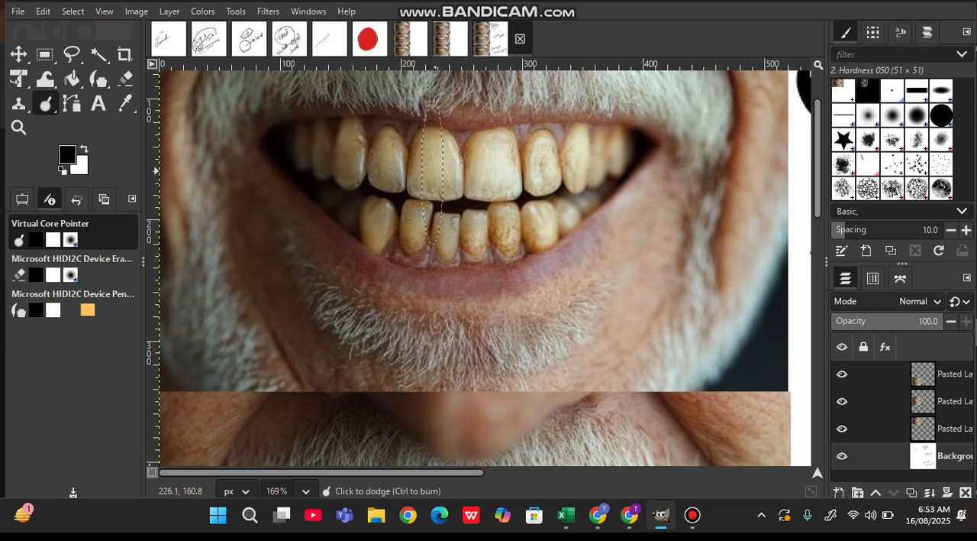
{"action": "mouse_move", "coordinate": [433, 171]}
{"action": "left_mouse_down"}
{"action": "mouse_move", "coordinate": [506, 175]}
{"action": "mouse_move", "coordinate": [445, 180]}
{"action": "mouse_move", "coordinate": [481, 197]}
{"action": "mouse_move", "coordinate": [523, 190]}
{"action": "mouse_move", "coordinate": [461, 186]}
{"action": "mouse_move", "coordinate": [429, 199]}
{"action": "left_mouse_up"}
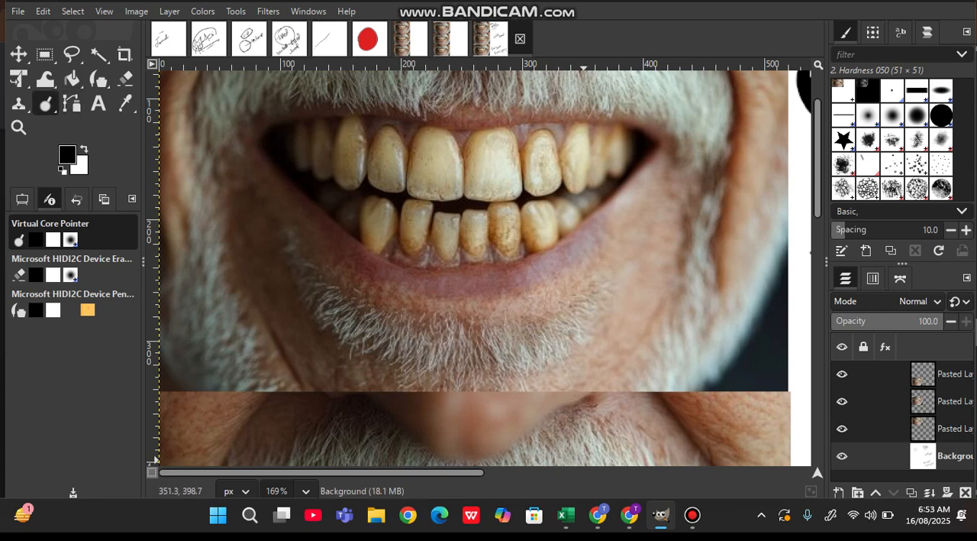
{"action": "left_click", "coordinate": [692, 515]}
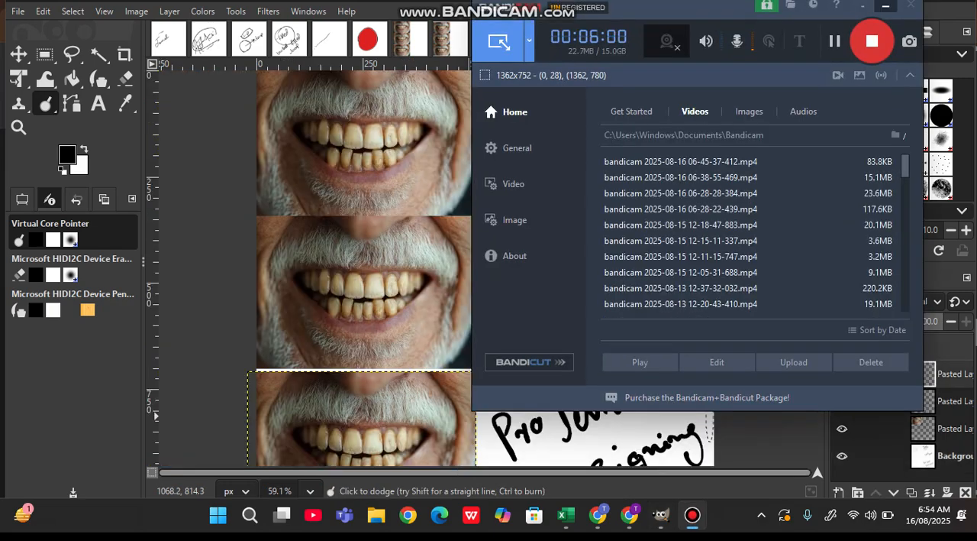
{"action": "left_click", "coordinate": [886, 6]}
{"action": "scroll", "coordinate": [491, 264], "scroll_direction": "down", "scroll_amount": 3}
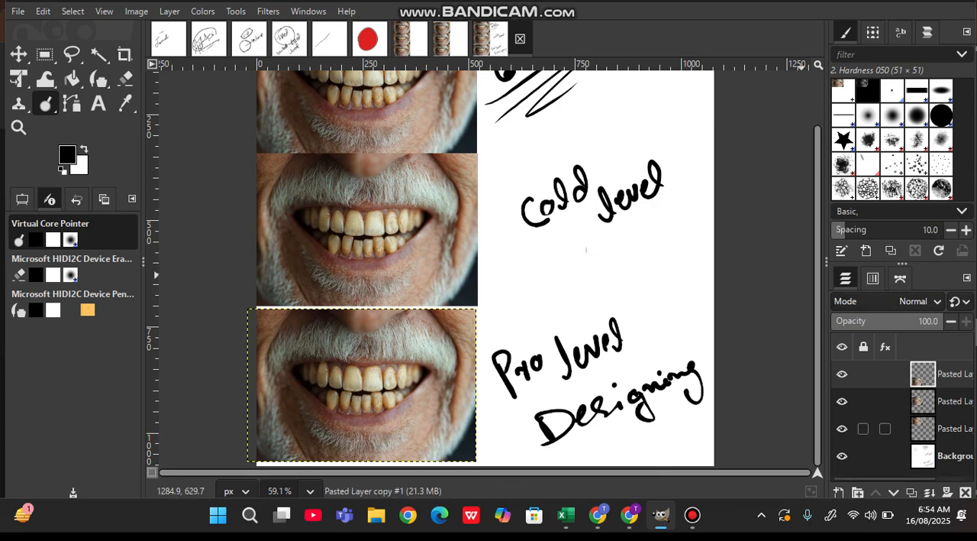
{"action": "left_click", "coordinate": [863, 346]}
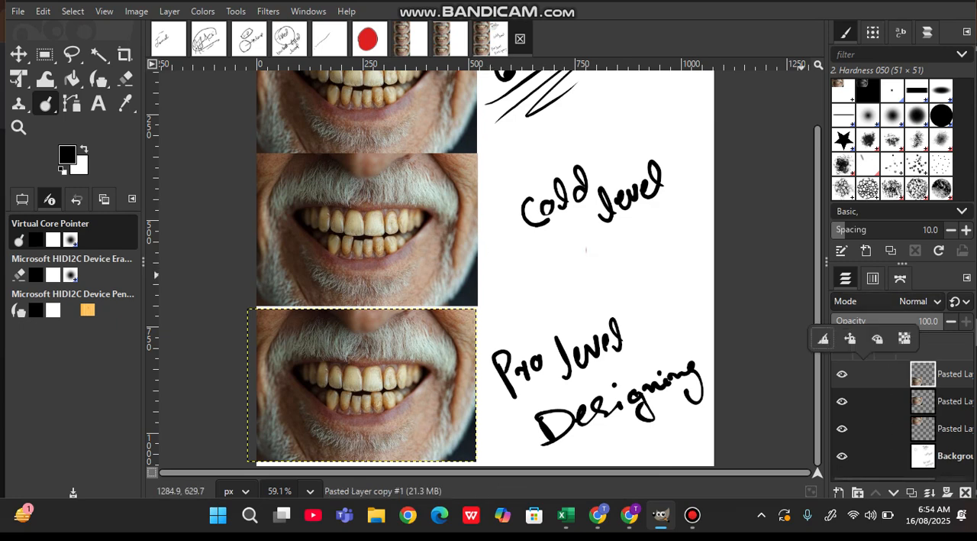
{"action": "left_click", "coordinate": [863, 373]}
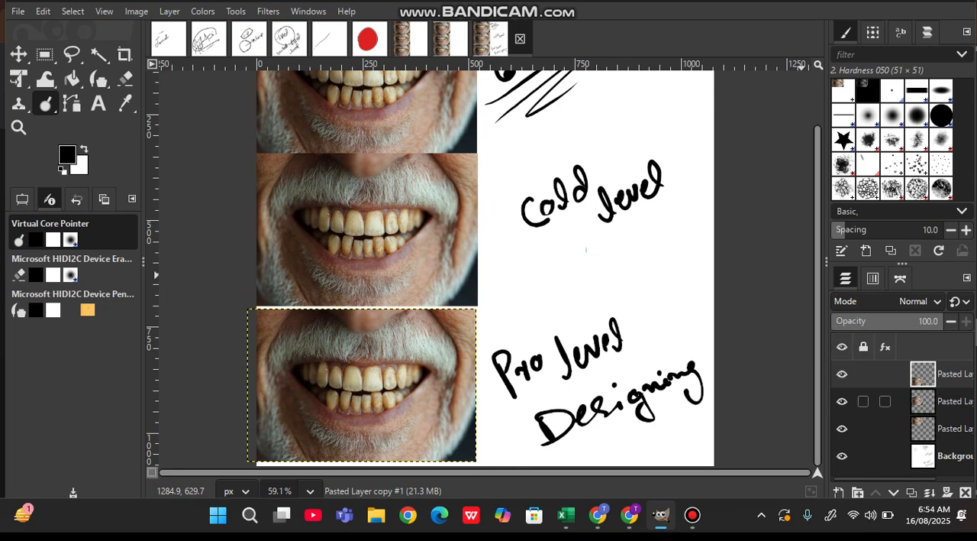
{"action": "left_click", "coordinate": [864, 400]}
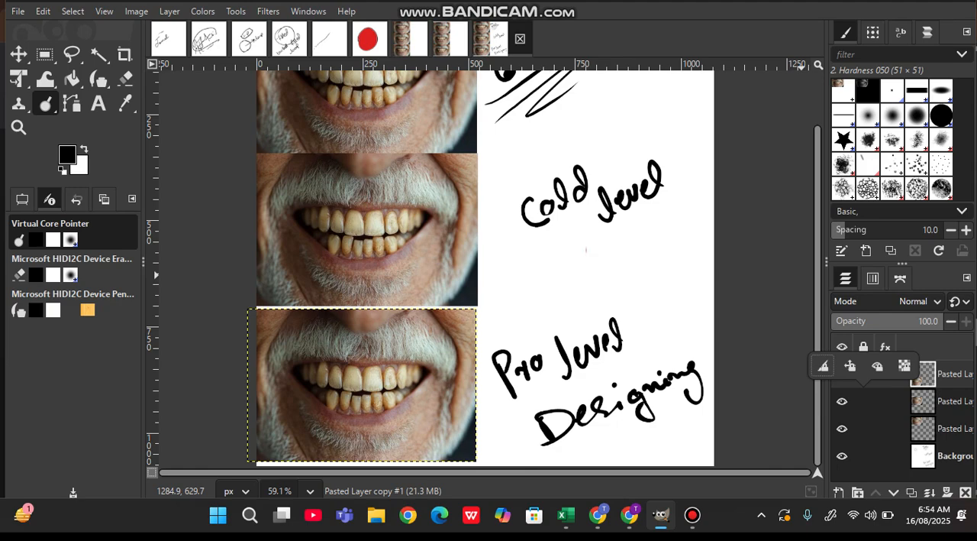
- Make the top teeth photo's layer the active layer for dodging
{"action": "left_click", "coordinate": [923, 428]}
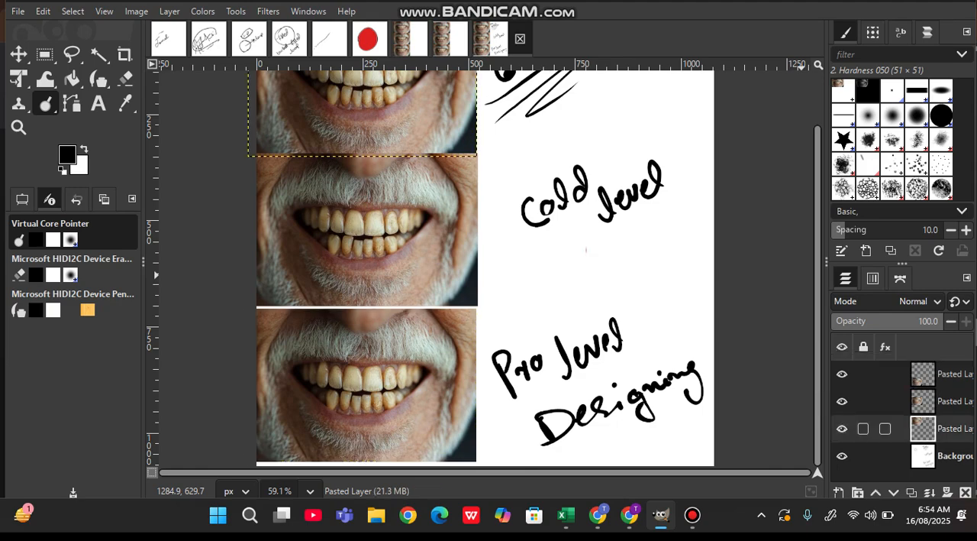
{"action": "scroll", "coordinate": [420, 186], "scroll_direction": "up", "scroll_amount": 2}
{"action": "scroll", "coordinate": [420, 187], "scroll_direction": "up", "scroll_amount": 2}
{"action": "scroll", "coordinate": [419, 183], "scroll_direction": "up", "scroll_amount": 5}
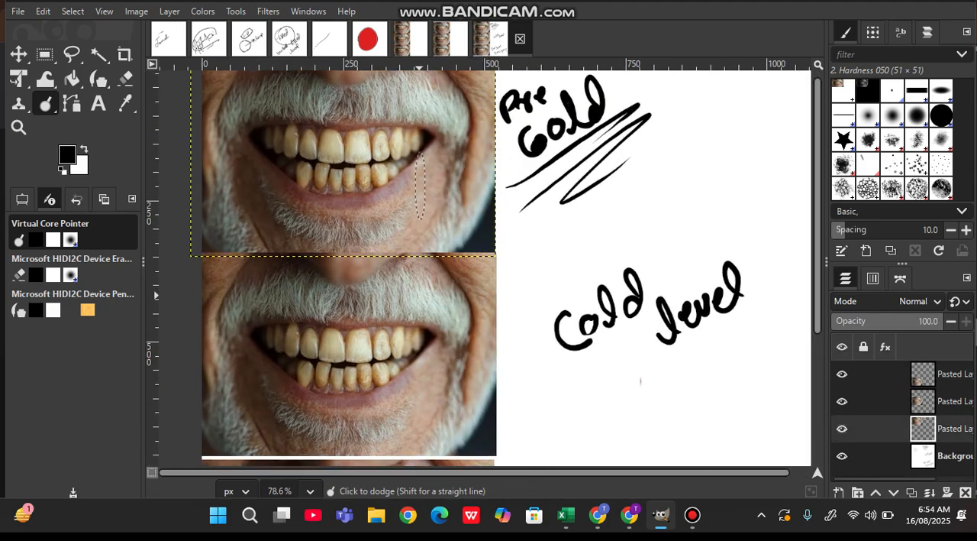
{"action": "scroll", "coordinate": [420, 183], "scroll_direction": "up", "scroll_amount": 5}
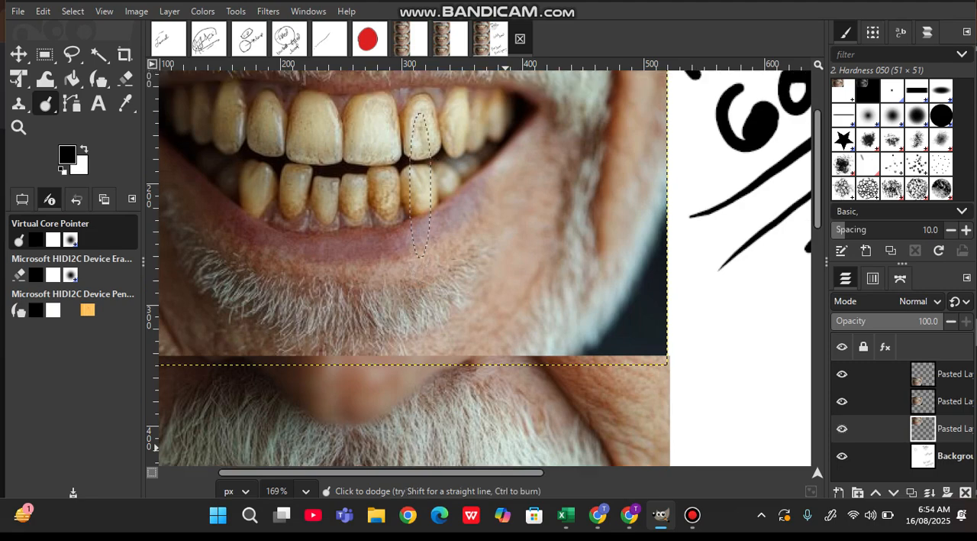
{"action": "scroll", "coordinate": [366, 203], "scroll_direction": "left", "scroll_amount": 4}
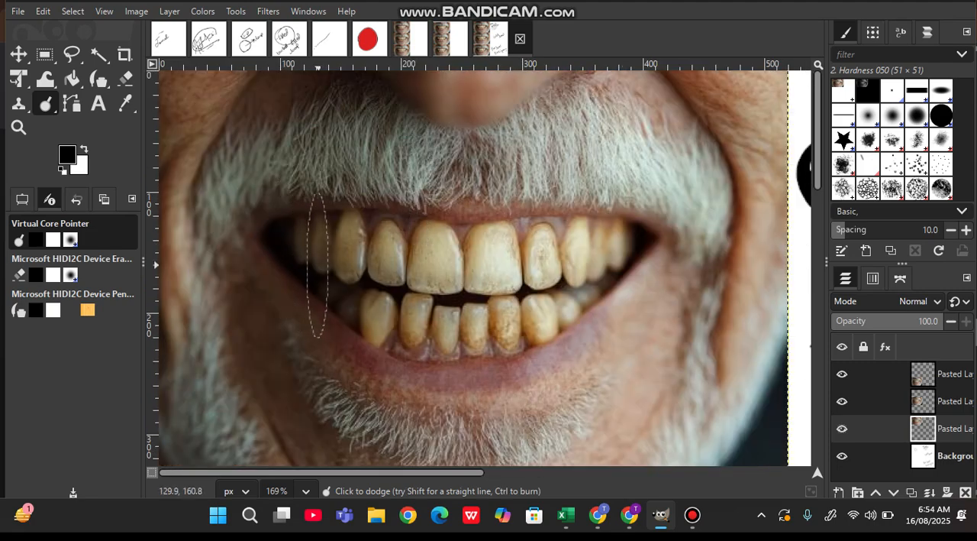
- Dodge the top photo's teeth with the 121 px brush and undo the strokes
{"action": "mouse_move", "coordinate": [432, 276]}
{"action": "left_mouse_down"}
{"action": "mouse_move", "coordinate": [529, 271]}
{"action": "mouse_move", "coordinate": [643, 240]}
{"action": "mouse_move", "coordinate": [539, 306]}
{"action": "mouse_move", "coordinate": [475, 323]}
{"action": "mouse_move", "coordinate": [385, 313]}
{"action": "mouse_move", "coordinate": [300, 260]}
{"action": "mouse_move", "coordinate": [446, 260]}
{"action": "mouse_move", "coordinate": [627, 240]}
{"action": "mouse_move", "coordinate": [549, 298]}
{"action": "mouse_move", "coordinate": [475, 322]}
{"action": "mouse_move", "coordinate": [387, 310]}
{"action": "mouse_move", "coordinate": [313, 259]}
{"action": "mouse_move", "coordinate": [440, 264]}
{"action": "mouse_move", "coordinate": [580, 247]}
{"action": "mouse_move", "coordinate": [499, 317]}
{"action": "mouse_move", "coordinate": [448, 332]}
{"action": "mouse_move", "coordinate": [386, 309]}
{"action": "left_mouse_up"}
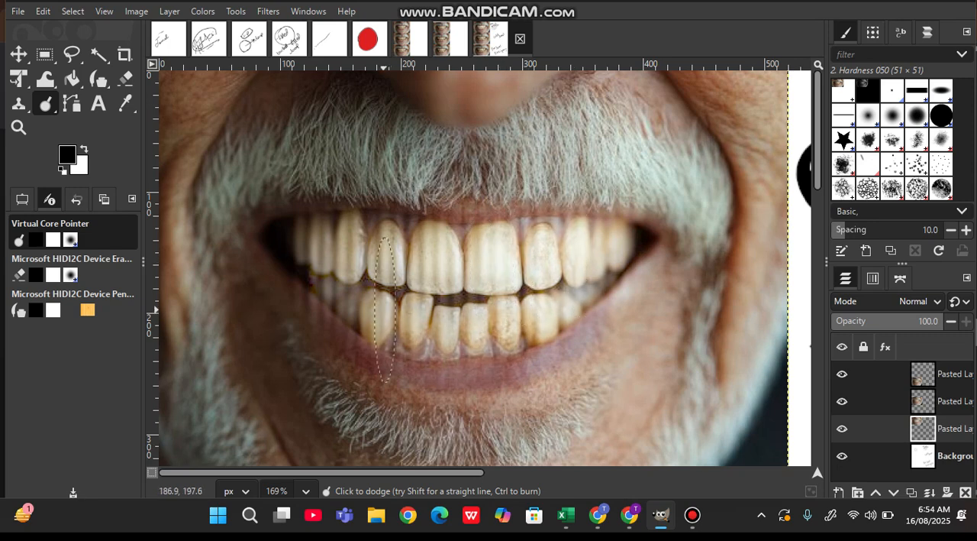
{"action": "left_click", "coordinate": [22, 198]}
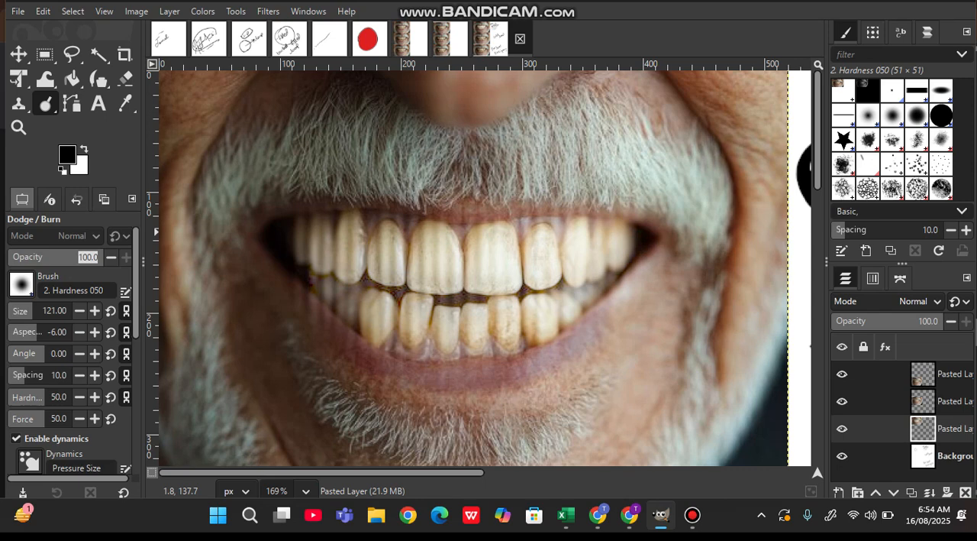
{"action": "key", "text": "ctrl+z"}
{"action": "key", "text": "ctrl+z"}
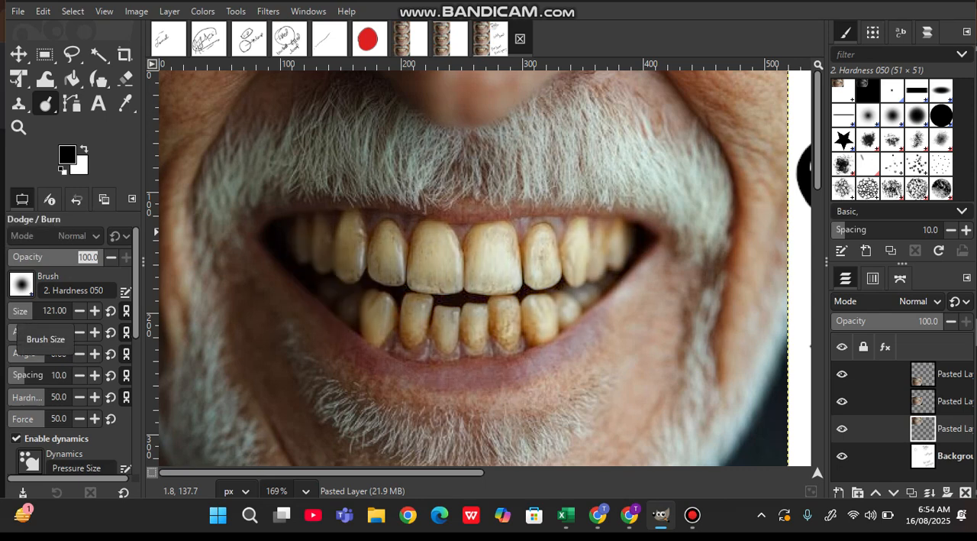
- Set the Dodge/Burn brush size to 40 and dodge the upper and lower teeth in the top photo
{"action": "left_click_drag", "start_coordinate": [32, 311], "coordinate": [21, 310]}
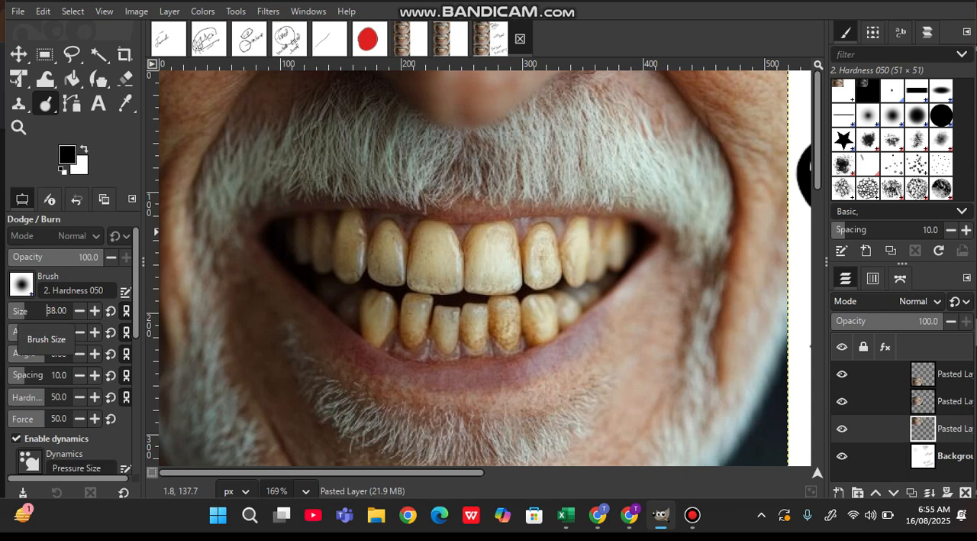
{"action": "scroll", "coordinate": [49, 310], "scroll_direction": "down", "scroll_amount": 4}
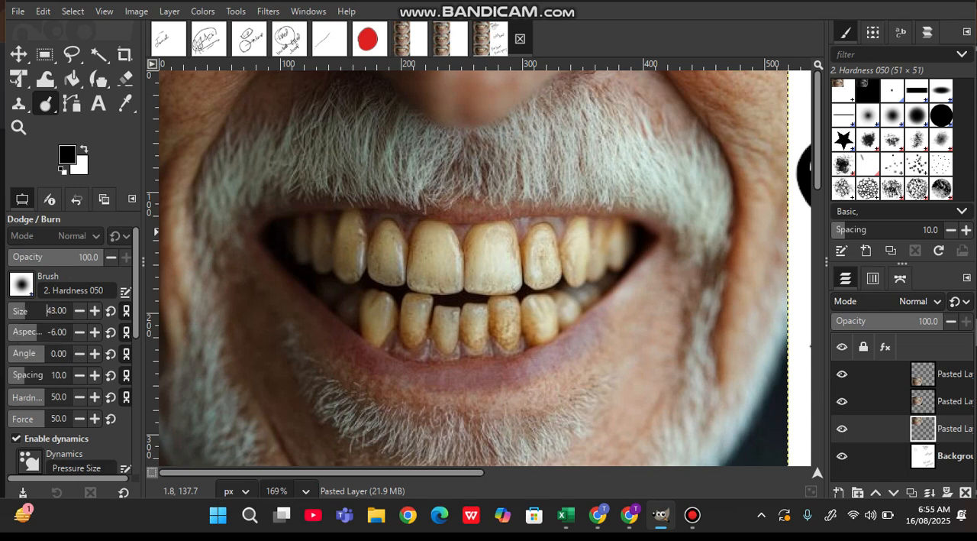
{"action": "mouse_move", "coordinate": [330, 260]}
{"action": "left_mouse_down"}
{"action": "mouse_move", "coordinate": [293, 245]}
{"action": "mouse_move", "coordinate": [361, 250]}
{"action": "mouse_move", "coordinate": [321, 248]}
{"action": "mouse_move", "coordinate": [359, 265]}
{"action": "mouse_move", "coordinate": [288, 249]}
{"action": "mouse_move", "coordinate": [306, 241]}
{"action": "mouse_move", "coordinate": [388, 257]}
{"action": "mouse_move", "coordinate": [364, 288]}
{"action": "mouse_move", "coordinate": [396, 259]}
{"action": "mouse_move", "coordinate": [371, 298]}
{"action": "mouse_move", "coordinate": [382, 307]}
{"action": "mouse_move", "coordinate": [379, 322]}
{"action": "mouse_move", "coordinate": [408, 322]}
{"action": "mouse_move", "coordinate": [371, 329]}
{"action": "mouse_move", "coordinate": [407, 337]}
{"action": "mouse_move", "coordinate": [441, 337]}
{"action": "mouse_move", "coordinate": [461, 322]}
{"action": "mouse_move", "coordinate": [385, 289]}
{"action": "mouse_move", "coordinate": [390, 276]}
{"action": "mouse_move", "coordinate": [478, 271]}
{"action": "mouse_move", "coordinate": [453, 248]}
{"action": "mouse_move", "coordinate": [413, 241]}
{"action": "mouse_move", "coordinate": [427, 237]}
{"action": "mouse_move", "coordinate": [410, 228]}
{"action": "mouse_move", "coordinate": [601, 251]}
{"action": "mouse_move", "coordinate": [549, 247]}
{"action": "mouse_move", "coordinate": [530, 257]}
{"action": "mouse_move", "coordinate": [570, 260]}
{"action": "mouse_move", "coordinate": [553, 273]}
{"action": "mouse_move", "coordinate": [562, 286]}
{"action": "mouse_move", "coordinate": [616, 259]}
{"action": "mouse_move", "coordinate": [557, 288]}
{"action": "mouse_move", "coordinate": [587, 279]}
{"action": "mouse_move", "coordinate": [576, 298]}
{"action": "mouse_move", "coordinate": [453, 316]}
{"action": "mouse_move", "coordinate": [514, 327]}
{"action": "mouse_move", "coordinate": [479, 326]}
{"action": "mouse_move", "coordinate": [478, 312]}
{"action": "mouse_move", "coordinate": [401, 276]}
{"action": "mouse_move", "coordinate": [435, 286]}
{"action": "mouse_move", "coordinate": [387, 287]}
{"action": "mouse_move", "coordinate": [290, 245]}
{"action": "mouse_move", "coordinate": [349, 268]}
{"action": "mouse_move", "coordinate": [371, 260]}
{"action": "mouse_move", "coordinate": [353, 241]}
{"action": "mouse_move", "coordinate": [405, 275]}
{"action": "mouse_move", "coordinate": [457, 276]}
{"action": "mouse_move", "coordinate": [607, 252]}
{"action": "mouse_move", "coordinate": [567, 258]}
{"action": "mouse_move", "coordinate": [573, 284]}
{"action": "mouse_move", "coordinate": [523, 309]}
{"action": "mouse_move", "coordinate": [397, 322]}
{"action": "mouse_move", "coordinate": [519, 327]}
{"action": "mouse_move", "coordinate": [394, 305]}
{"action": "mouse_move", "coordinate": [439, 314]}
{"action": "left_mouse_up"}
{"action": "scroll", "coordinate": [439, 314], "scroll_direction": "down", "scroll_amount": 5}
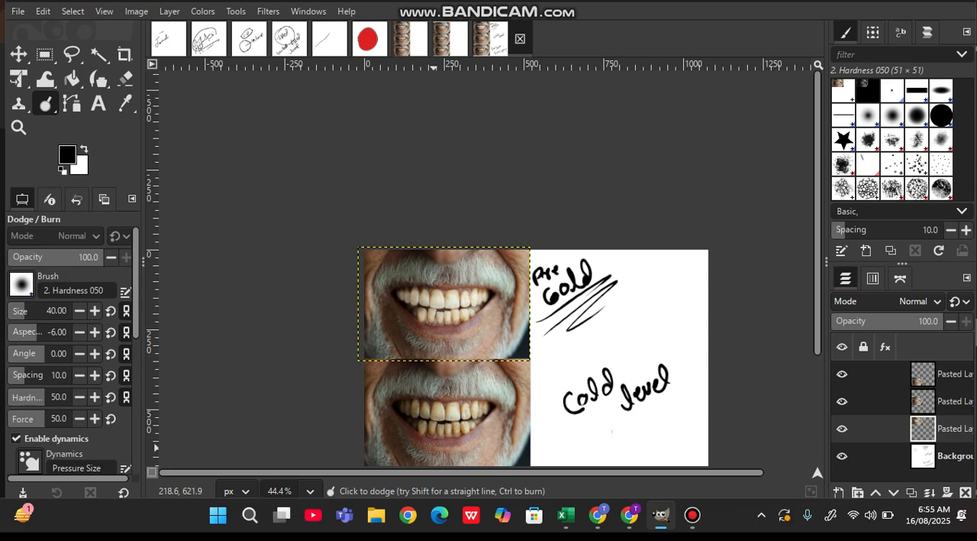
{"action": "key", "text": "k"}
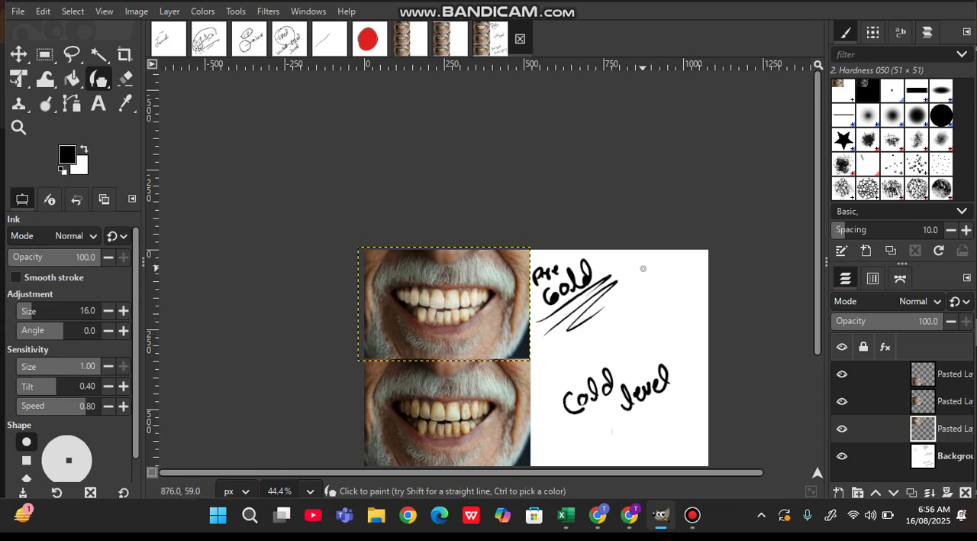
{"action": "key", "text": "shift+d"}
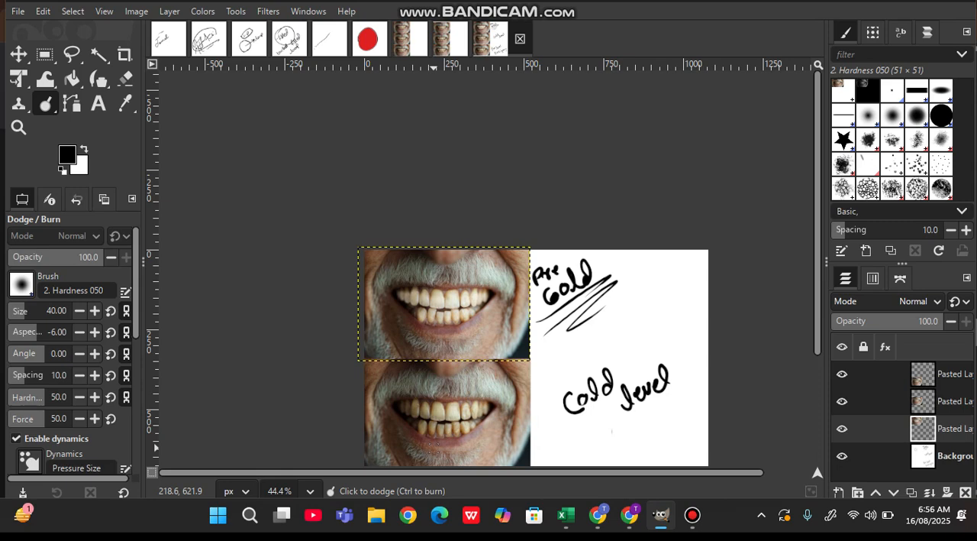
{"action": "key", "text": "XF86AudioMicMute"}
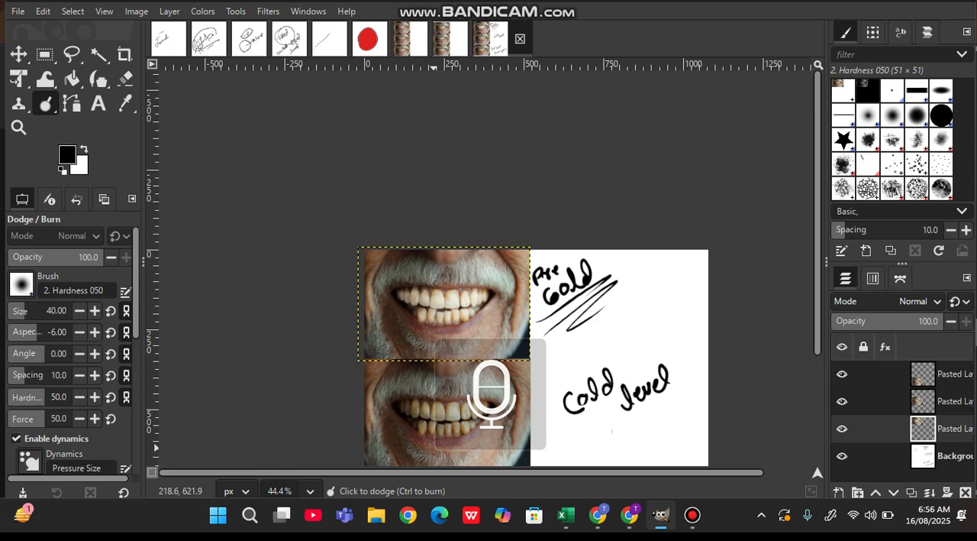
- Make the middle teeth photo's layer active and set the Dodge/Burn brush size to 25
{"action": "key", "text": "Page_Up"}
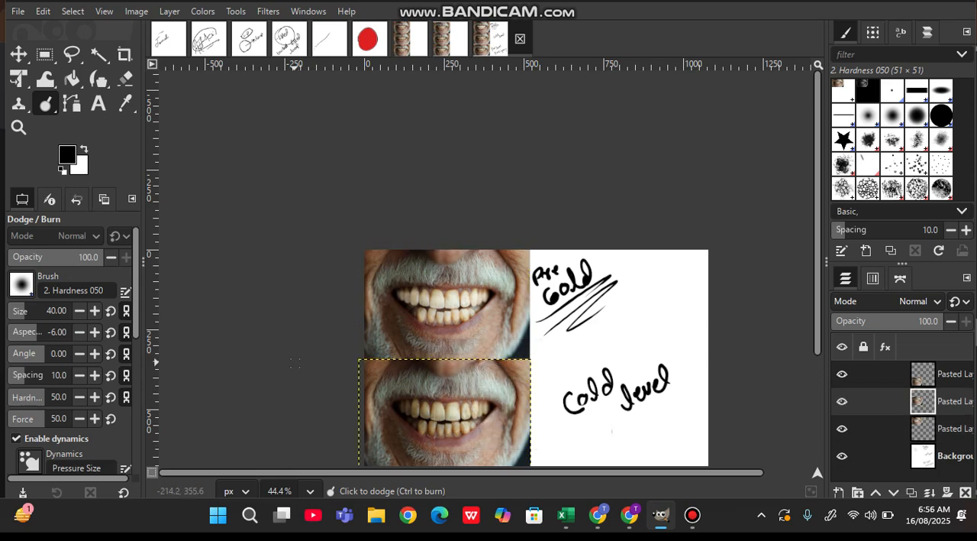
{"action": "scroll", "coordinate": [516, 378], "scroll_direction": "up", "scroll_amount": 4}
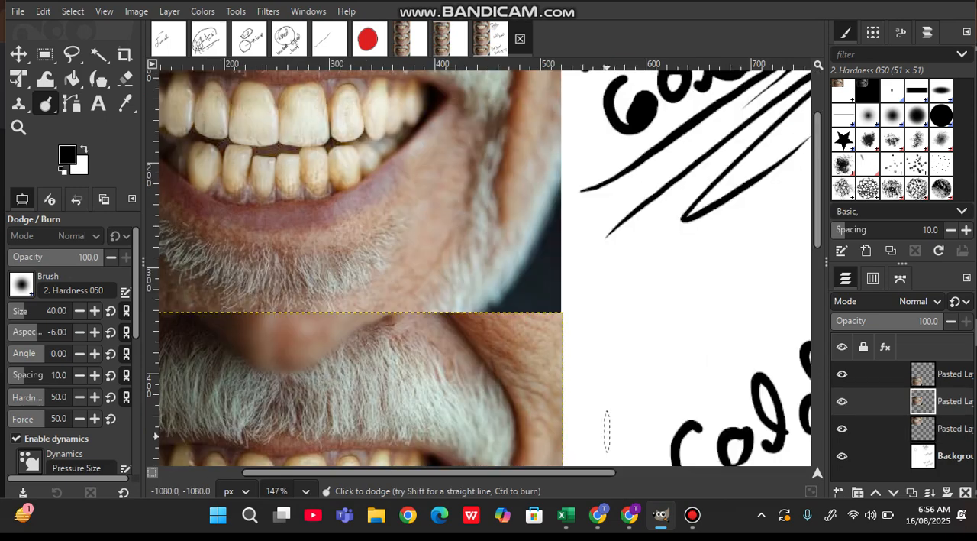
{"action": "scroll", "coordinate": [412, 350], "scroll_direction": "down", "scroll_amount": 3}
{"action": "scroll", "coordinate": [412, 349], "scroll_direction": "left", "scroll_amount": 2}
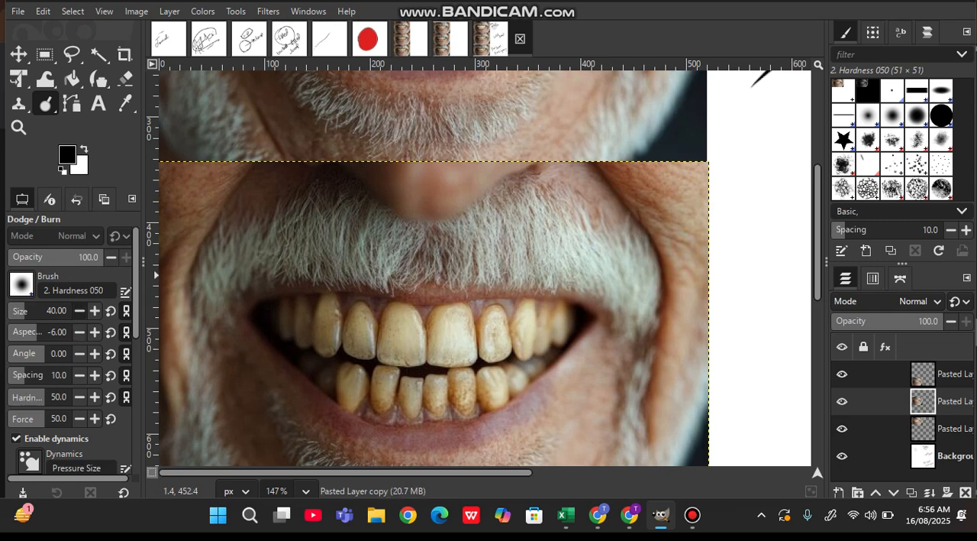
{"action": "left_click", "coordinate": [79, 311]}
{"action": "left_click", "coordinate": [79, 310]}
{"action": "left_click", "coordinate": [79, 311]}
{"action": "left_click", "coordinate": [80, 311]}
{"action": "left_click", "coordinate": [79, 311]}
{"action": "left_click", "coordinate": [80, 311]}
{"action": "left_click", "coordinate": [95, 311]}
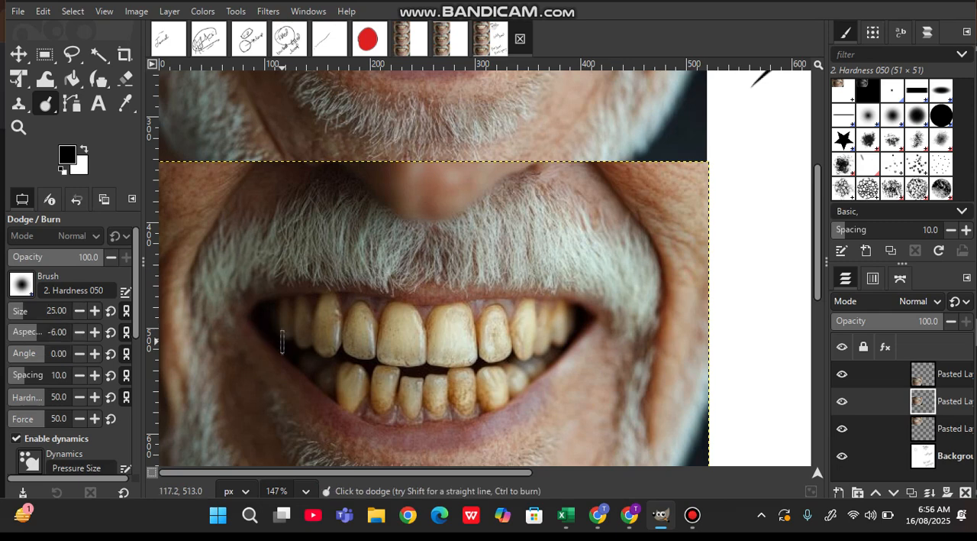
- Dodge the upper and lower teeth in the middle photo, working tooth by tooth
{"action": "mouse_move", "coordinate": [271, 325]}
{"action": "left_mouse_down"}
{"action": "mouse_move", "coordinate": [341, 344]}
{"action": "mouse_move", "coordinate": [276, 326]}
{"action": "mouse_move", "coordinate": [300, 330]}
{"action": "mouse_move", "coordinate": [284, 334]}
{"action": "mouse_move", "coordinate": [287, 320]}
{"action": "mouse_move", "coordinate": [316, 320]}
{"action": "mouse_move", "coordinate": [325, 324]}
{"action": "left_mouse_up"}
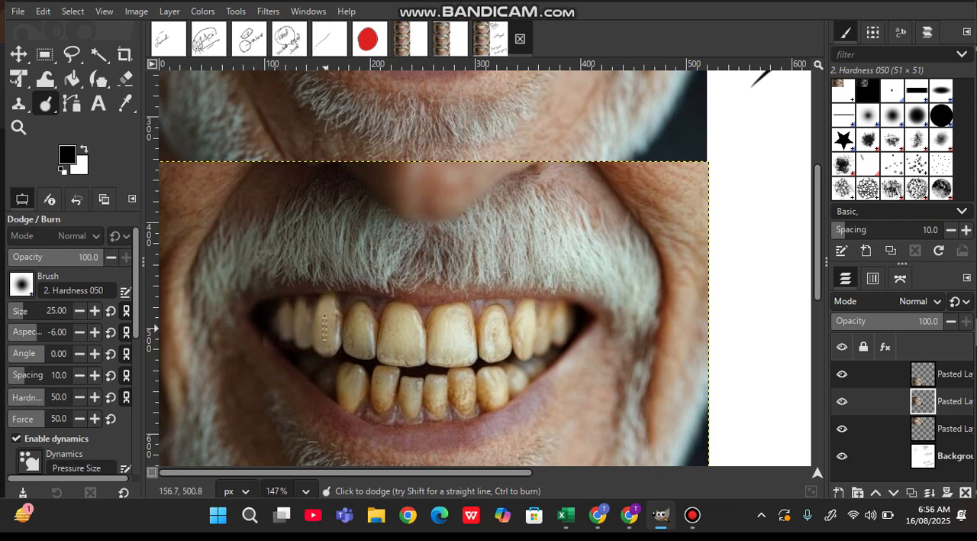
{"action": "mouse_move", "coordinate": [325, 329]}
{"action": "left_mouse_down"}
{"action": "mouse_move", "coordinate": [344, 332]}
{"action": "mouse_move", "coordinate": [341, 323]}
{"action": "left_mouse_up"}
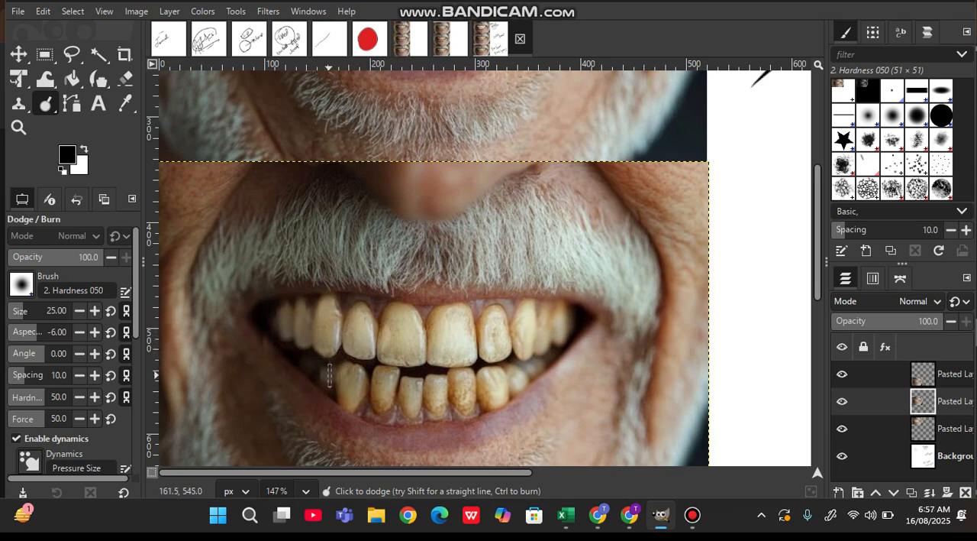
{"action": "left_click_drag", "start_coordinate": [329, 376], "coordinate": [352, 401]}
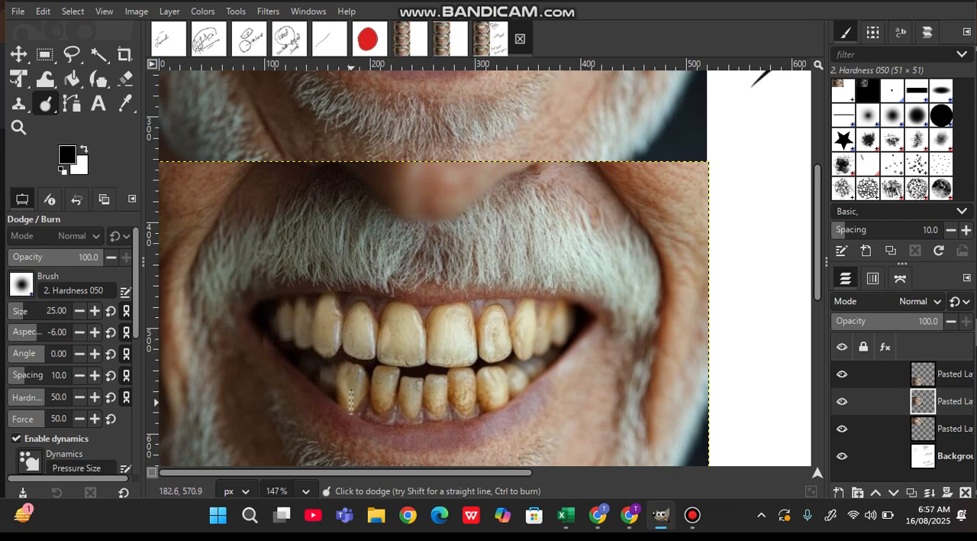
{"action": "mouse_move", "coordinate": [351, 401]}
{"action": "left_mouse_down"}
{"action": "mouse_move", "coordinate": [349, 368]}
{"action": "mouse_move", "coordinate": [385, 384]}
{"action": "mouse_move", "coordinate": [366, 382]}
{"action": "mouse_move", "coordinate": [400, 380]}
{"action": "mouse_move", "coordinate": [382, 370]}
{"action": "mouse_move", "coordinate": [378, 393]}
{"action": "mouse_move", "coordinate": [382, 358]}
{"action": "mouse_move", "coordinate": [378, 367]}
{"action": "mouse_move", "coordinate": [430, 351]}
{"action": "mouse_move", "coordinate": [383, 328]}
{"action": "mouse_move", "coordinate": [442, 344]}
{"action": "mouse_move", "coordinate": [371, 315]}
{"action": "mouse_move", "coordinate": [437, 323]}
{"action": "mouse_move", "coordinate": [436, 337]}
{"action": "mouse_move", "coordinate": [525, 324]}
{"action": "mouse_move", "coordinate": [526, 315]}
{"action": "mouse_move", "coordinate": [466, 344]}
{"action": "mouse_move", "coordinate": [568, 312]}
{"action": "mouse_move", "coordinate": [518, 334]}
{"action": "mouse_move", "coordinate": [503, 375]}
{"action": "mouse_move", "coordinate": [524, 370]}
{"action": "mouse_move", "coordinate": [512, 378]}
{"action": "mouse_move", "coordinate": [477, 394]}
{"action": "mouse_move", "coordinate": [432, 381]}
{"action": "mouse_move", "coordinate": [464, 402]}
{"action": "mouse_move", "coordinate": [372, 372]}
{"action": "mouse_move", "coordinate": [430, 352]}
{"action": "mouse_move", "coordinate": [415, 345]}
{"action": "mouse_move", "coordinate": [492, 346]}
{"action": "mouse_move", "coordinate": [357, 340]}
{"action": "mouse_move", "coordinate": [414, 353]}
{"action": "mouse_move", "coordinate": [358, 343]}
{"action": "mouse_move", "coordinate": [357, 333]}
{"action": "mouse_move", "coordinate": [414, 334]}
{"action": "mouse_move", "coordinate": [355, 336]}
{"action": "mouse_move", "coordinate": [425, 323]}
{"action": "mouse_move", "coordinate": [364, 310]}
{"action": "mouse_move", "coordinate": [468, 316]}
{"action": "mouse_move", "coordinate": [498, 365]}
{"action": "mouse_move", "coordinate": [487, 386]}
{"action": "mouse_move", "coordinate": [426, 354]}
{"action": "mouse_move", "coordinate": [462, 366]}
{"action": "mouse_move", "coordinate": [462, 398]}
{"action": "mouse_move", "coordinate": [471, 398]}
{"action": "mouse_move", "coordinate": [351, 377]}
{"action": "mouse_move", "coordinate": [341, 319]}
{"action": "mouse_move", "coordinate": [375, 325]}
{"action": "mouse_move", "coordinate": [305, 316]}
{"action": "mouse_move", "coordinate": [315, 332]}
{"action": "mouse_move", "coordinate": [294, 327]}
{"action": "mouse_move", "coordinate": [379, 386]}
{"action": "mouse_move", "coordinate": [422, 391]}
{"action": "mouse_move", "coordinate": [489, 363]}
{"action": "left_mouse_up"}
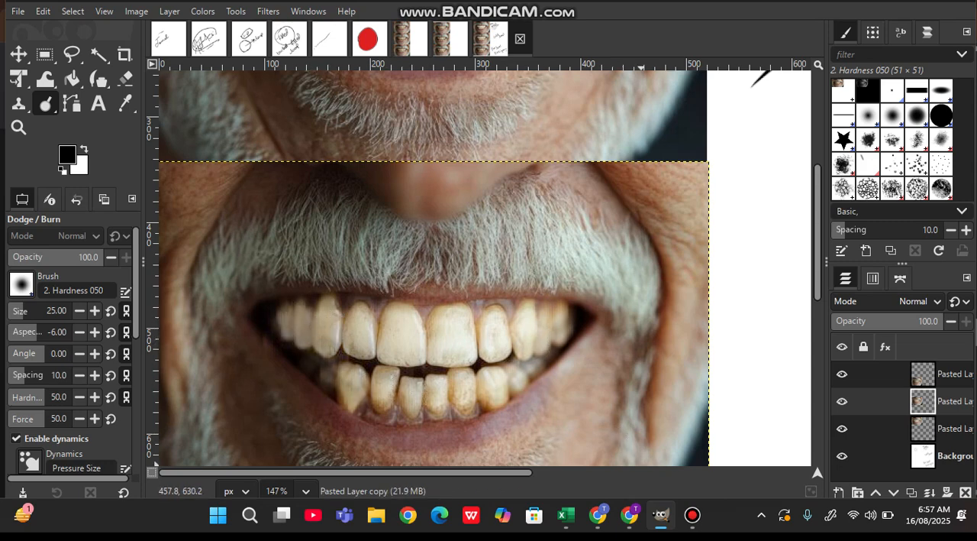
{"action": "left_click", "coordinate": [693, 514]}
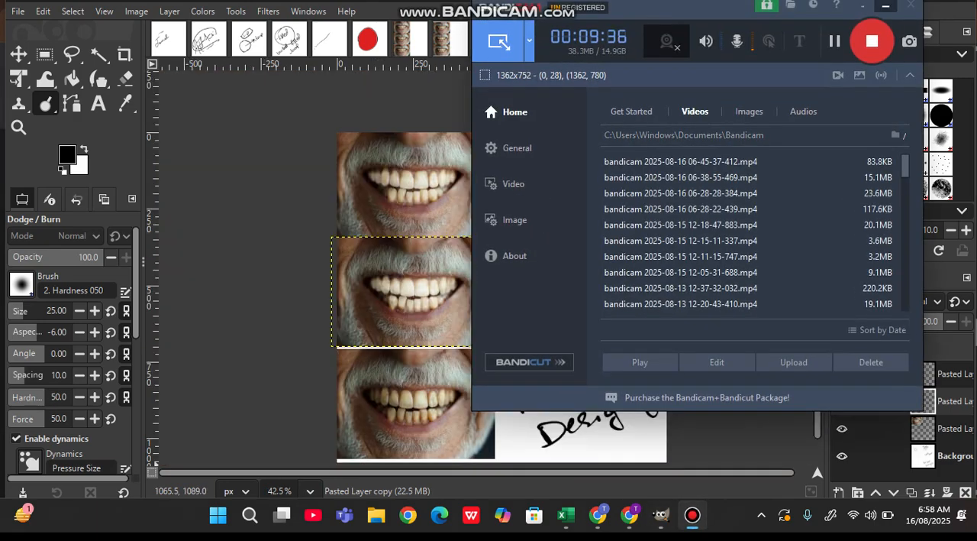
{"action": "left_click", "coordinate": [886, 6]}
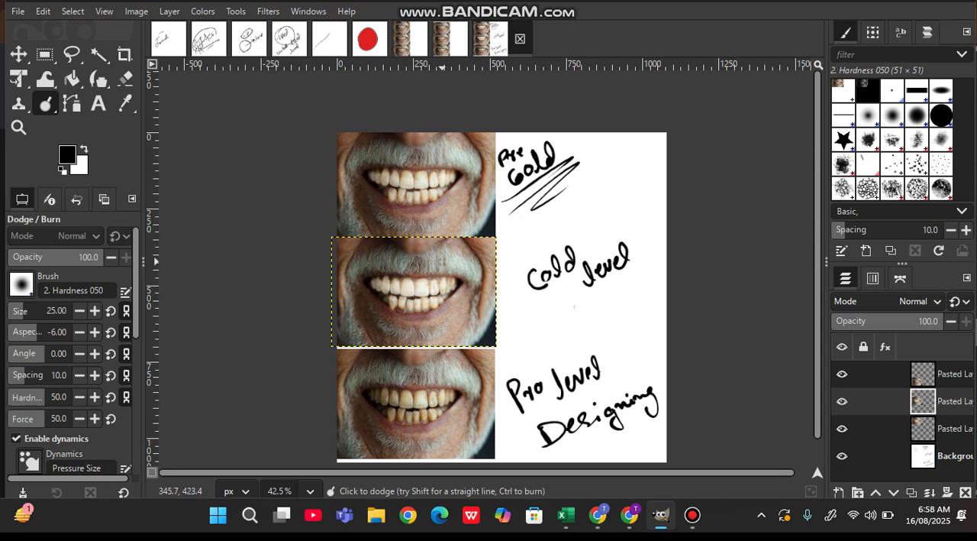
{"action": "scroll", "coordinate": [441, 205], "scroll_direction": "up", "scroll_amount": 6}
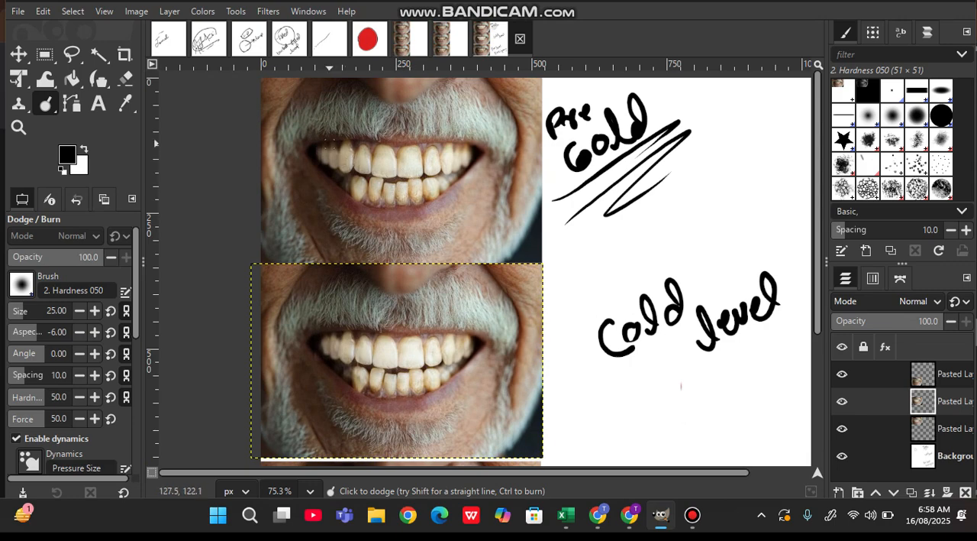
{"action": "scroll", "coordinate": [330, 136], "scroll_direction": "up", "scroll_amount": 6}
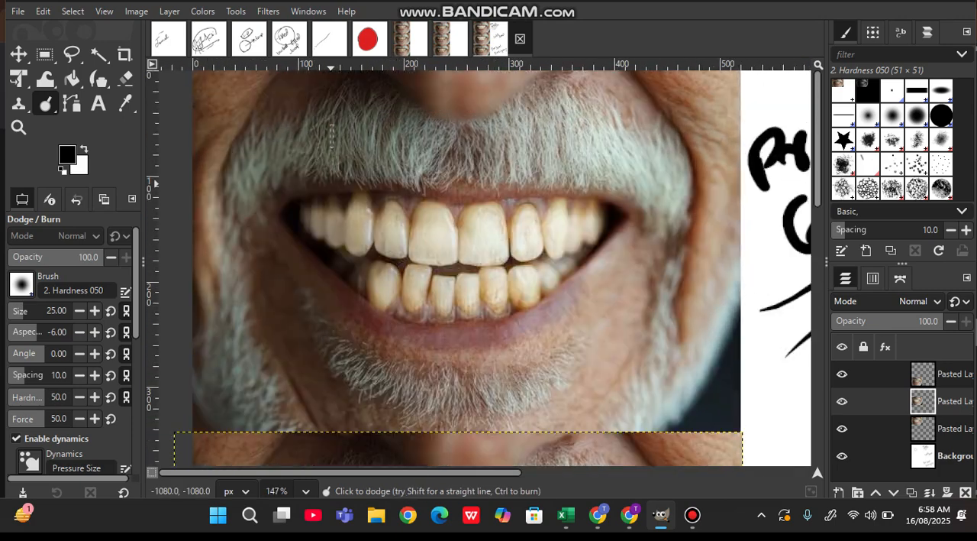
{"action": "scroll", "coordinate": [330, 136], "scroll_direction": "up", "scroll_amount": 1}
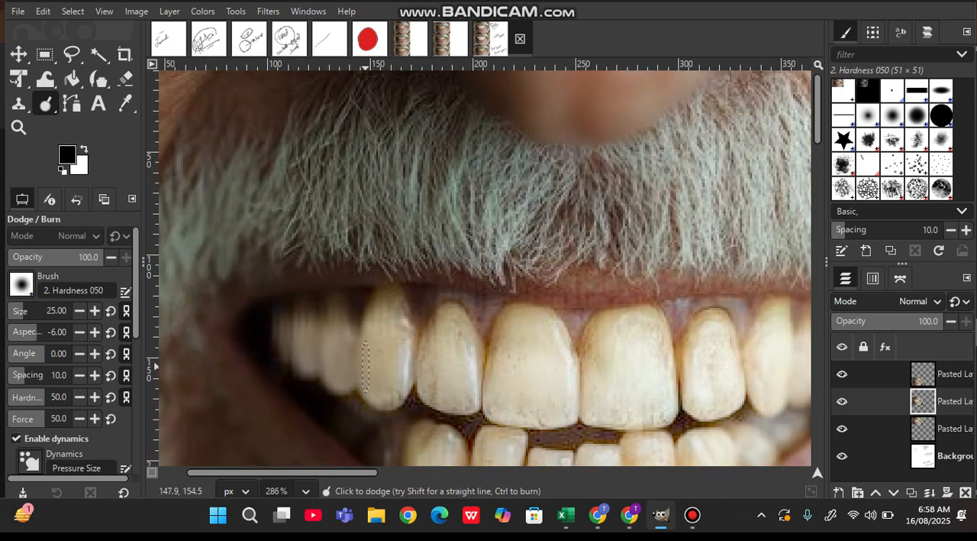
{"action": "scroll", "coordinate": [202, 338], "scroll_direction": "down", "scroll_amount": 1}
{"action": "scroll", "coordinate": [201, 338], "scroll_direction": "down", "scroll_amount": 5}
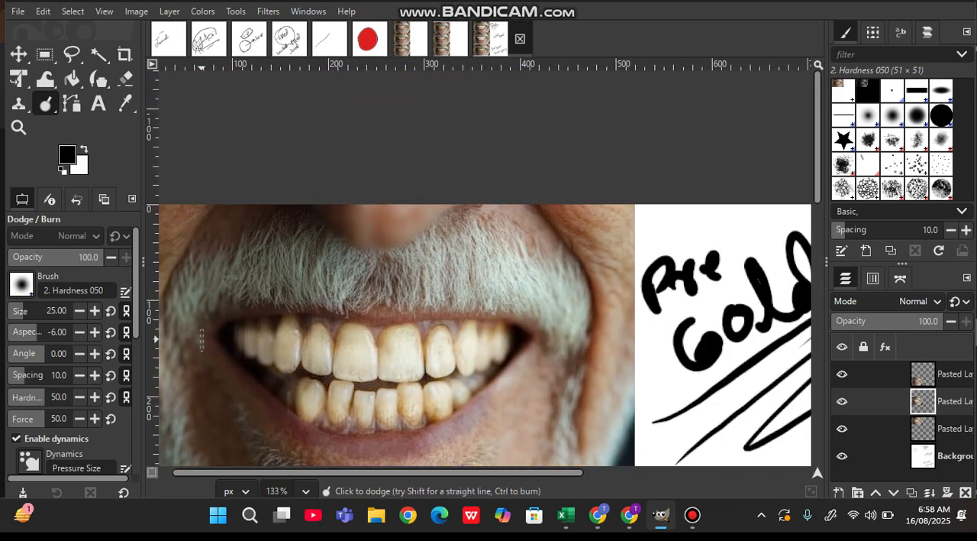